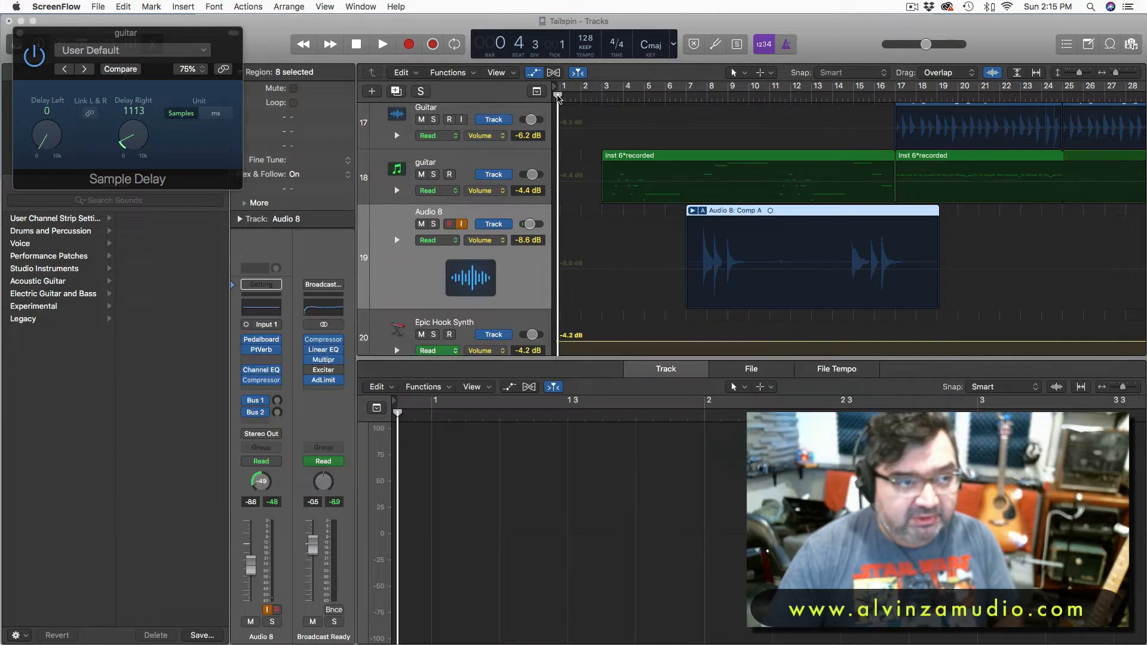
Play the arrangement from bar 1 and again from near bar 3 to hear the Audio 8 part in the mix.
click(559, 98)
key(space)
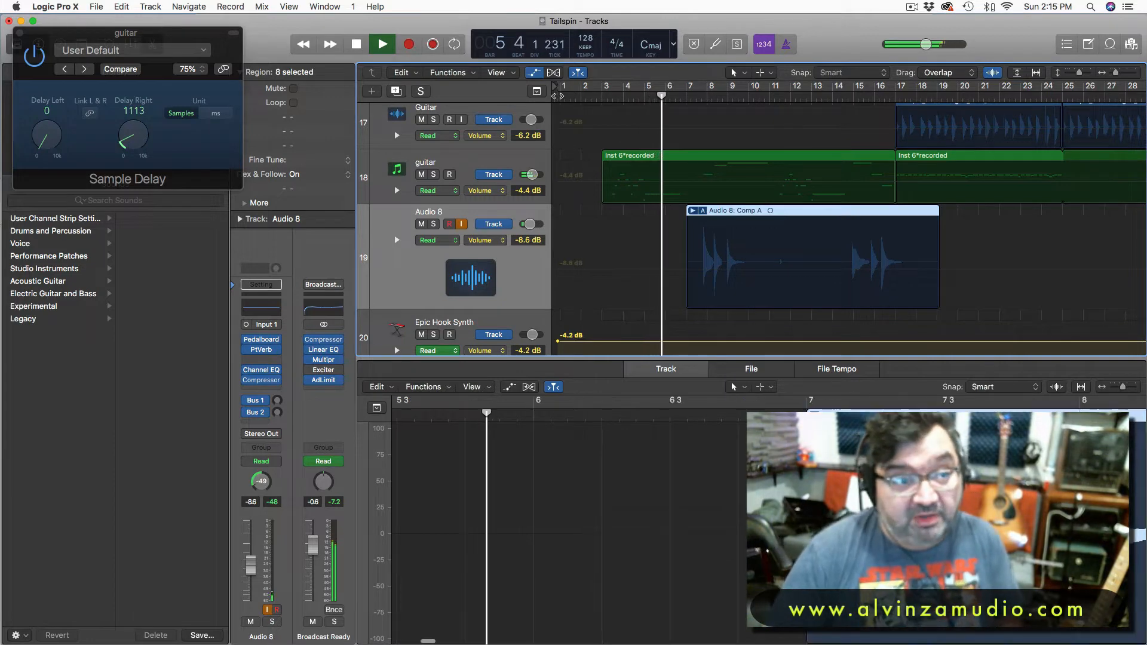
key(space)
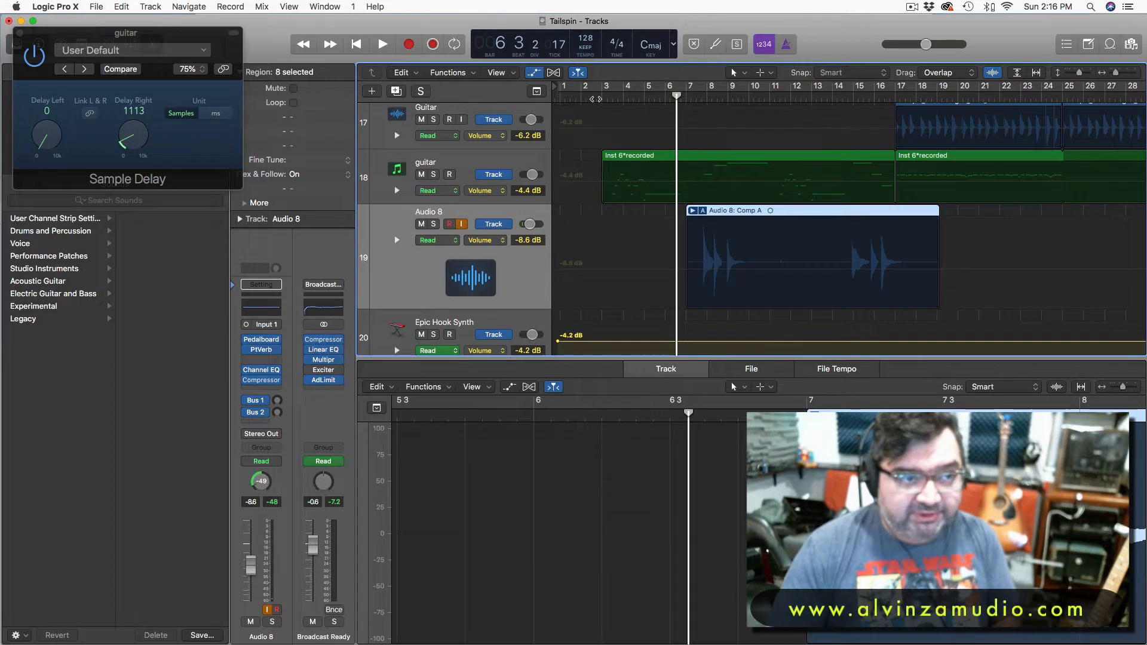
click(595, 99)
key(space)
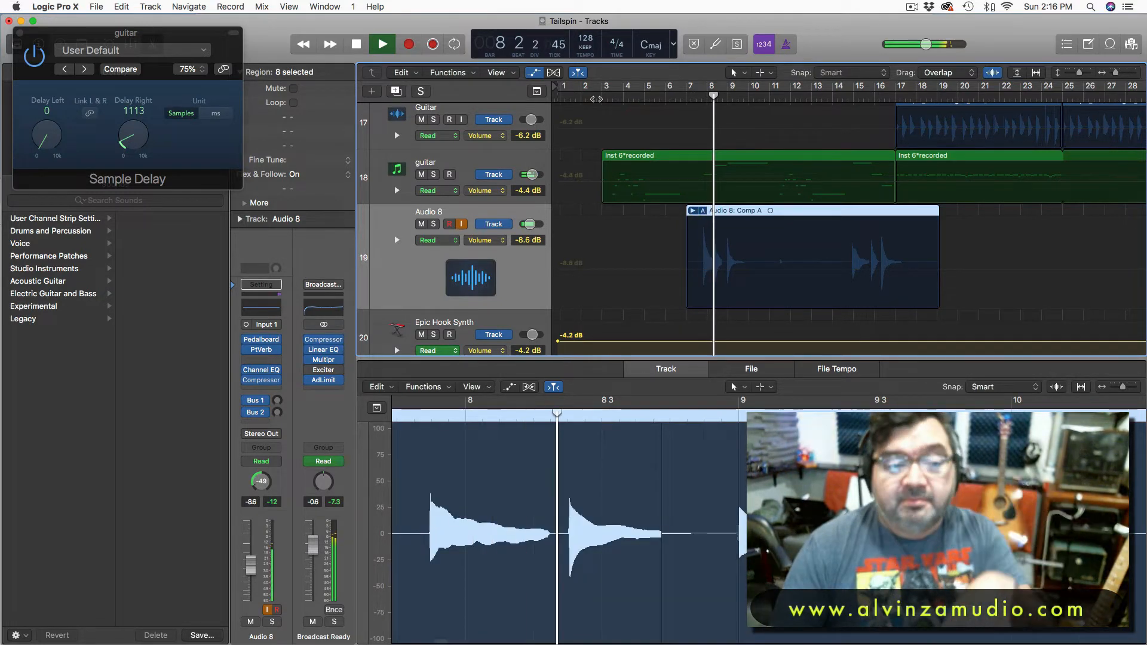
click(663, 242)
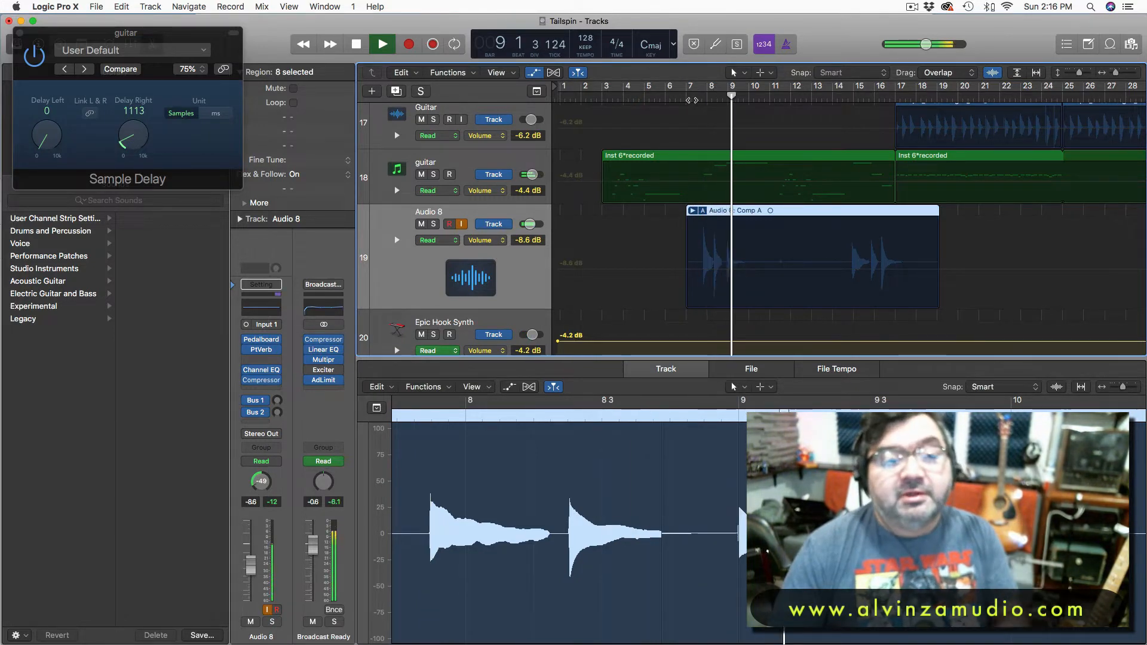
key(space)
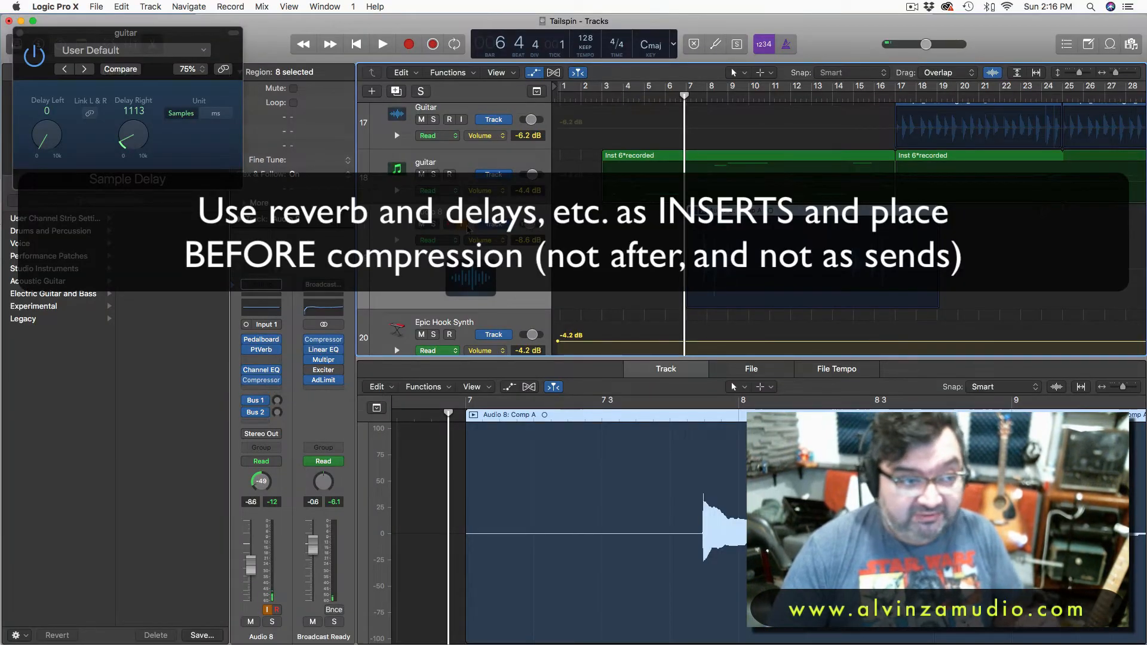
Solo the Audio 8 track and audition it from bars 6 and 7 with its Compressor bypassed and active.
click(435, 225)
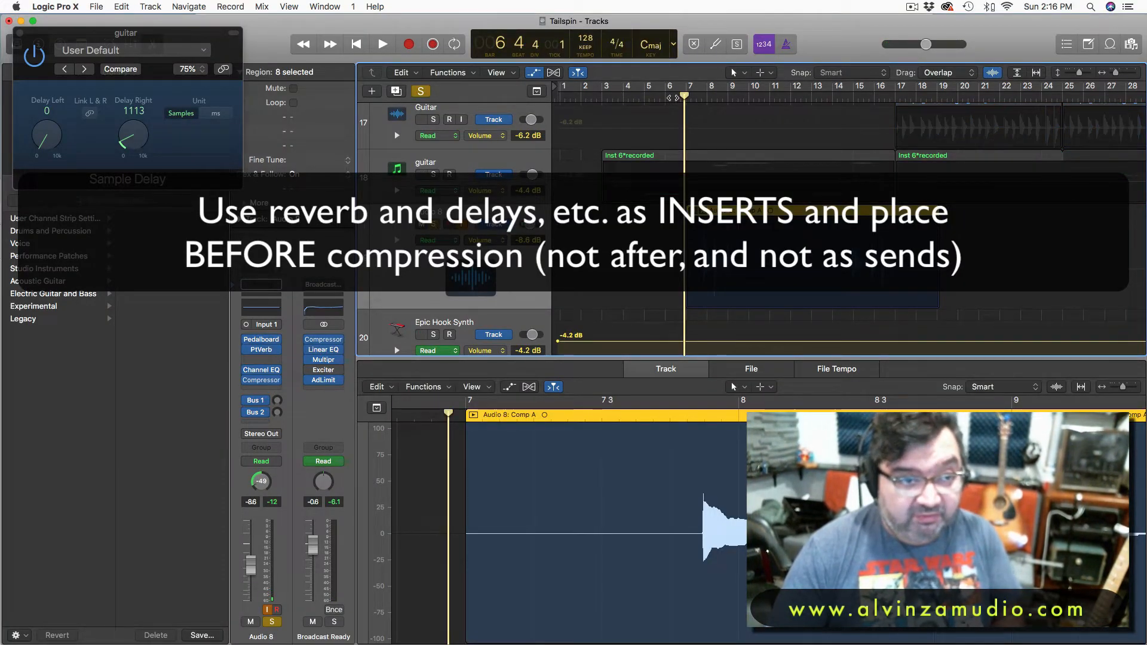
key(comma)
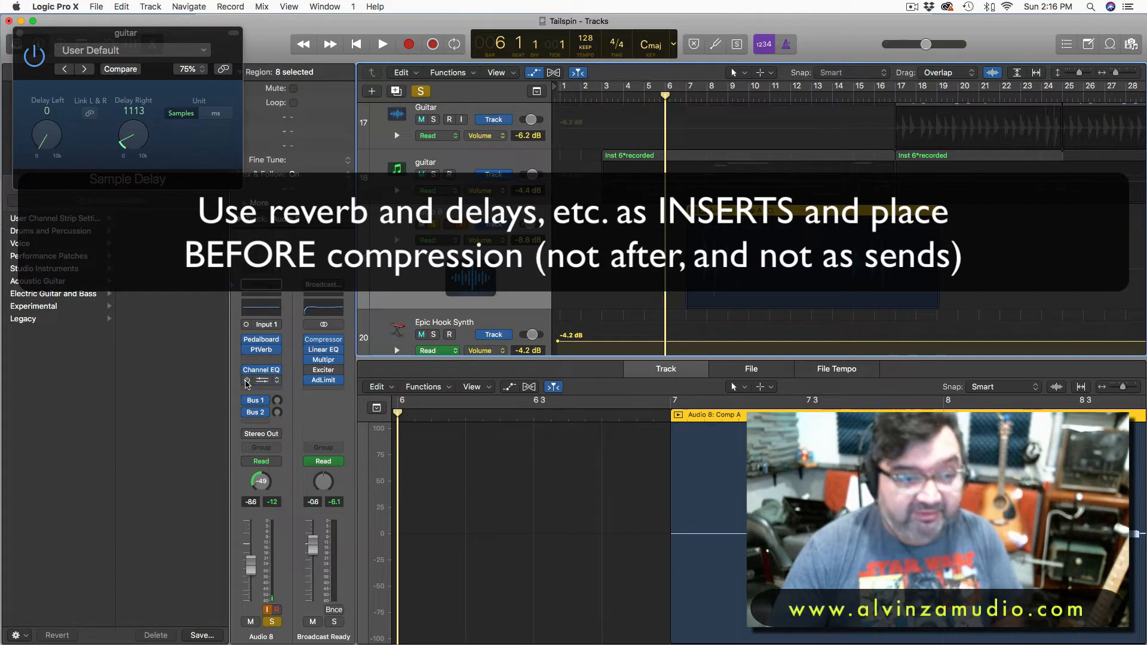
key(space)
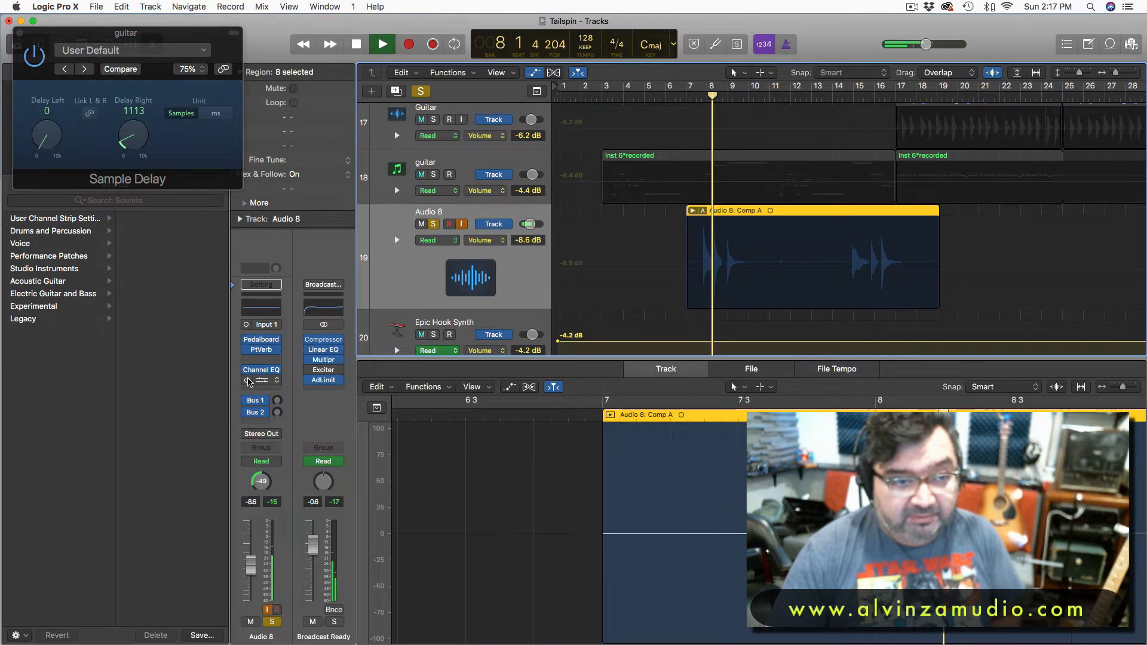
key(space)
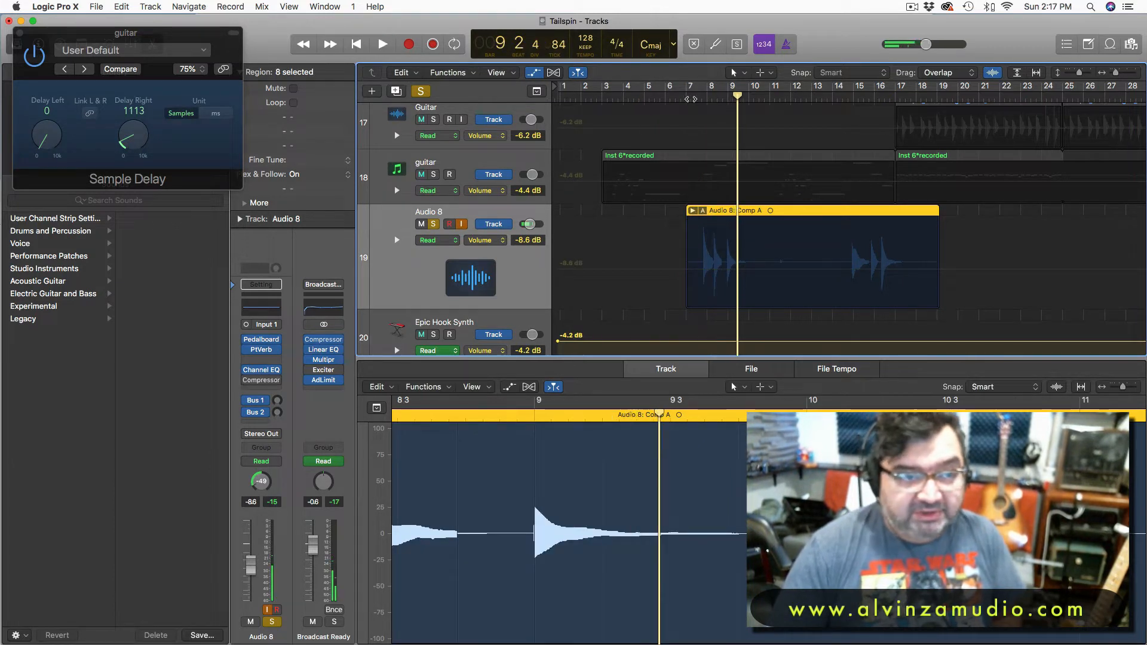
click(691, 99)
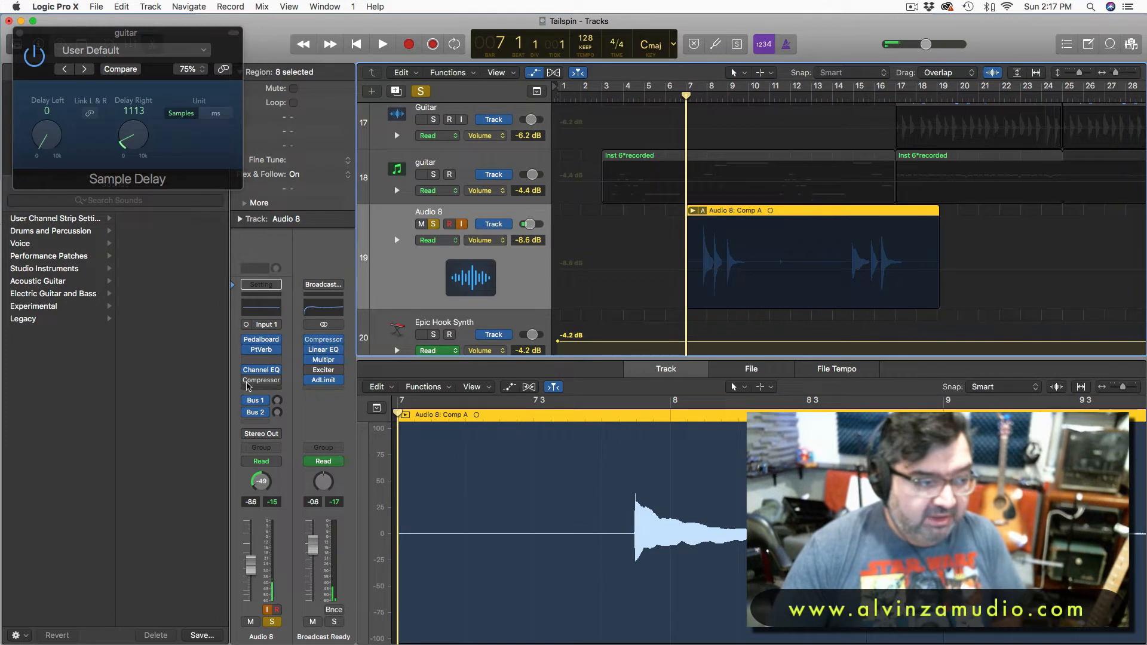
key(space)
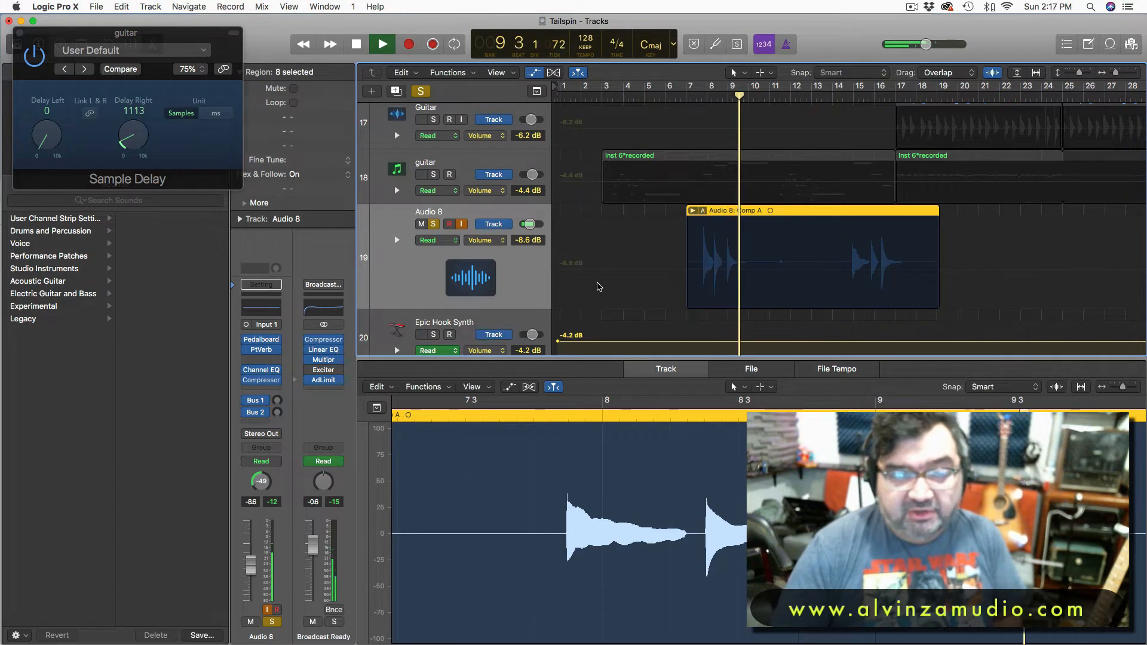
key(space)
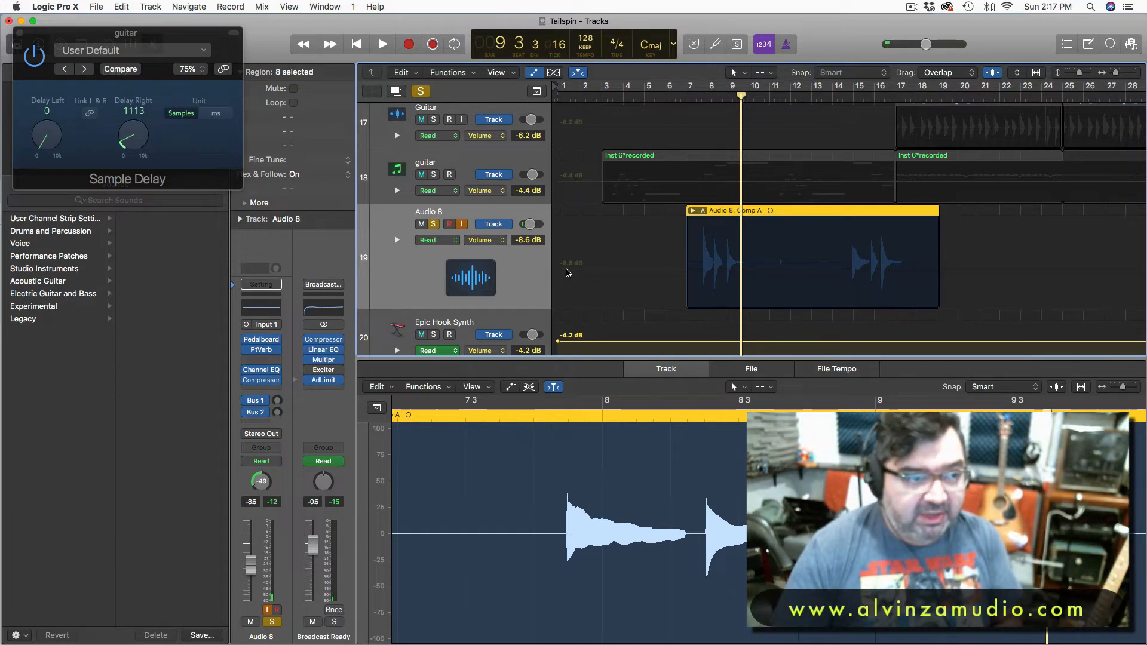
Unsolo Audio 8, start playback at bar 17, and solo and select the audio track named Guitar (track 17).
scroll(567, 273, up, 6)
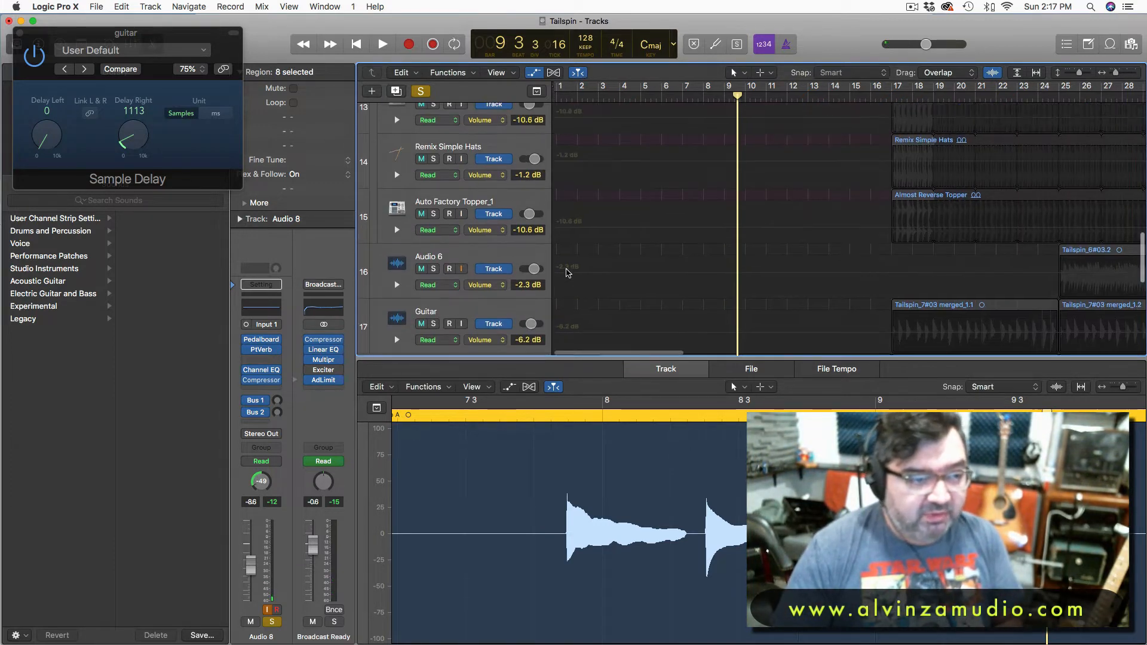
key(s)
scroll(877, 137, down, 3)
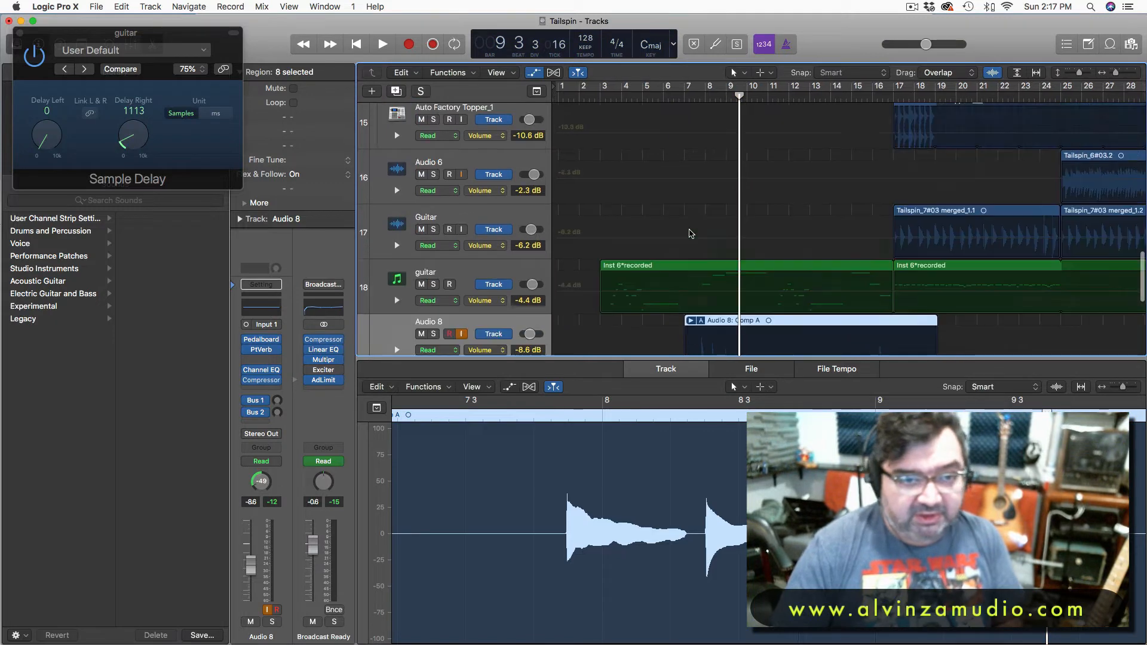
click(894, 96)
key(space)
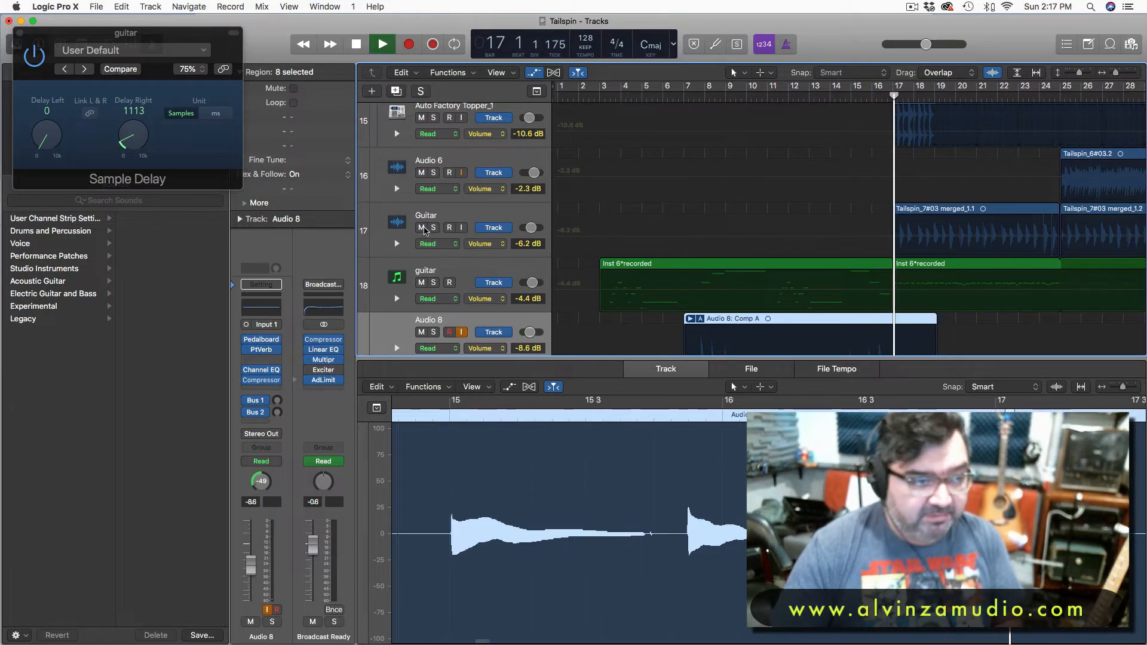
click(432, 228)
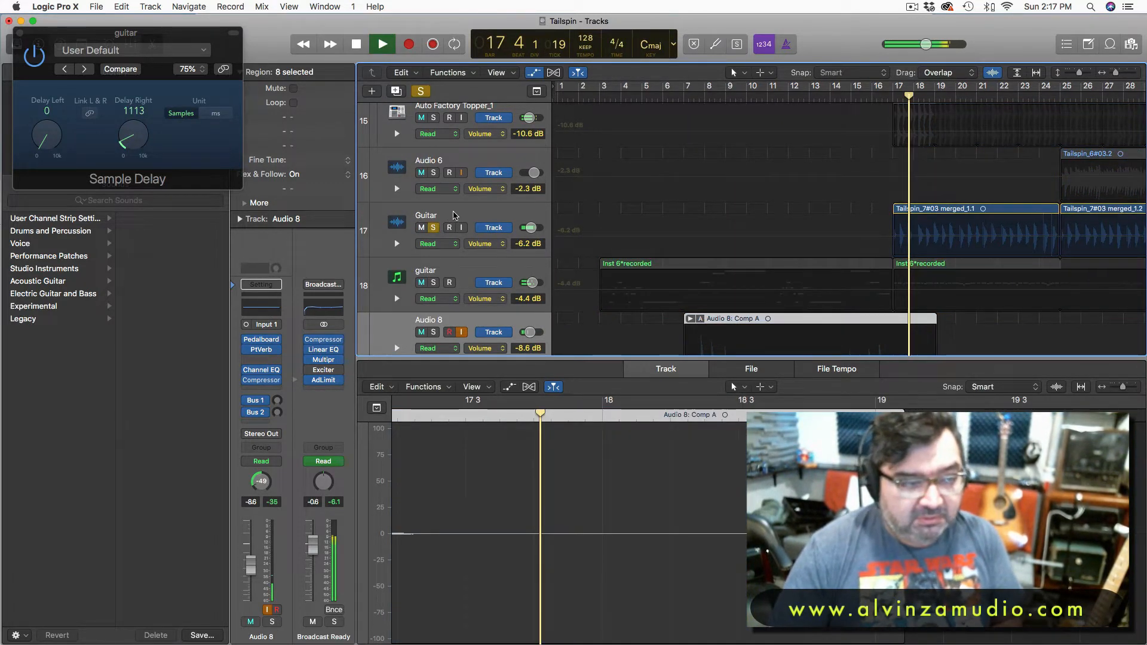
click(454, 215)
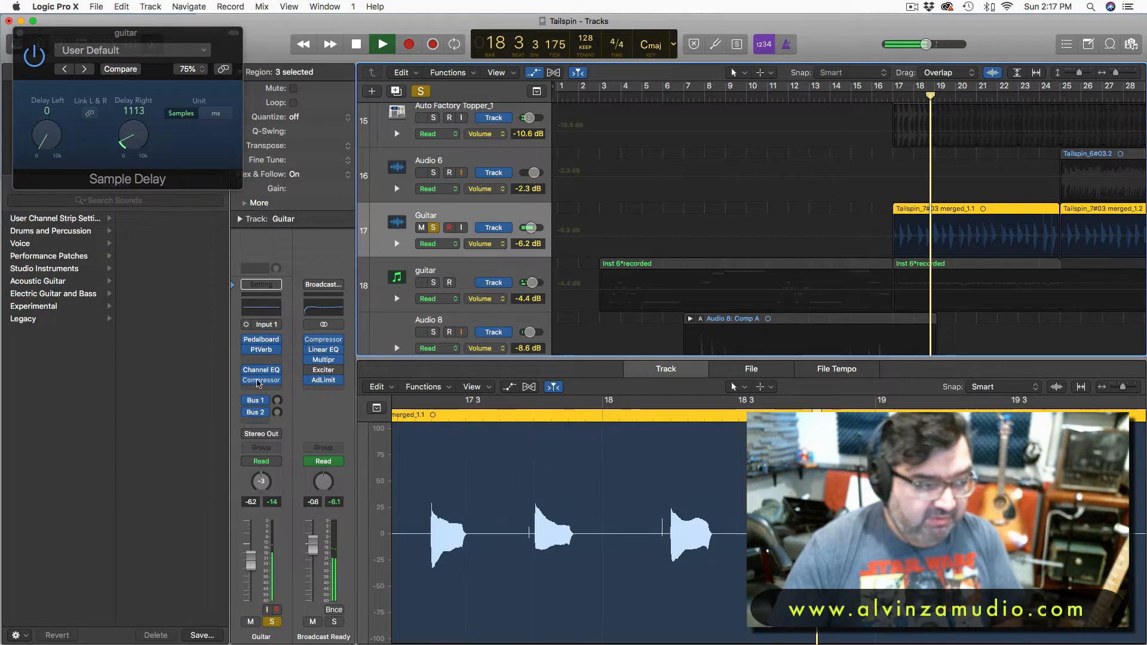
Compare the soloed Guitar track's sound with its Compressor insert bypassed and active, and stop playback.
click(247, 381)
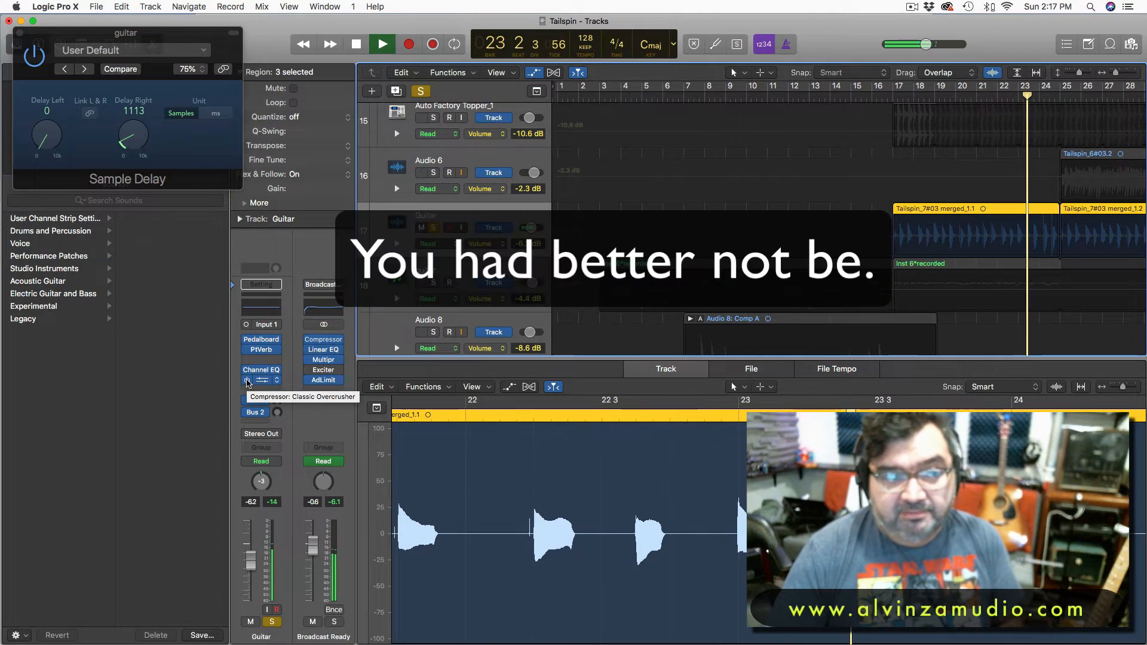
key(space)
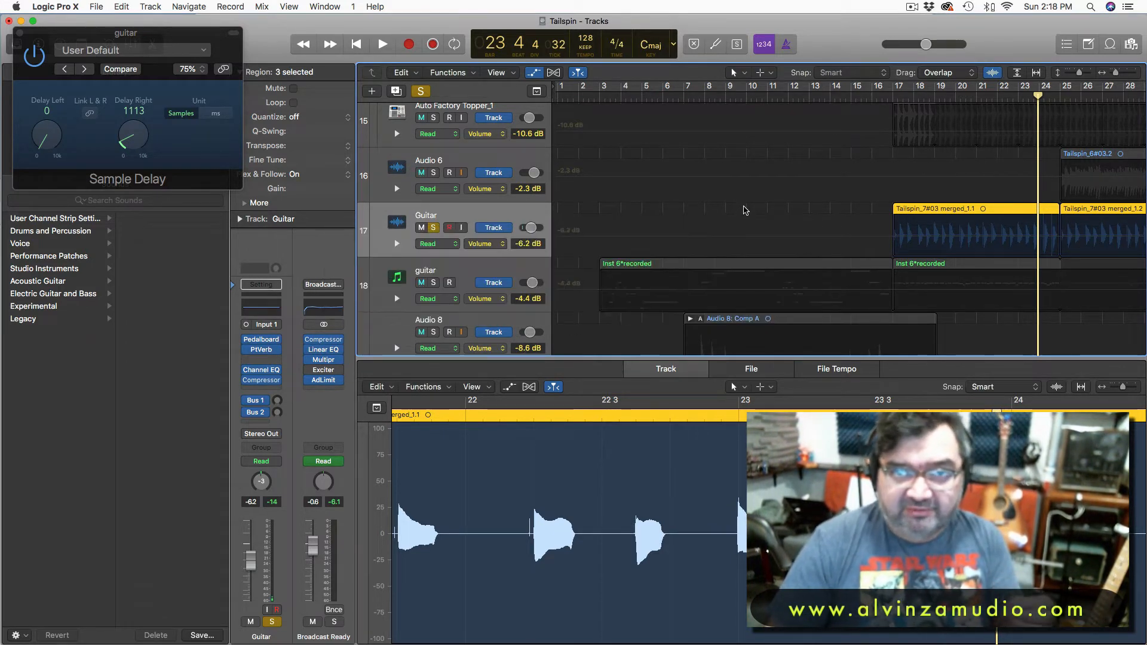
scroll(745, 211, up, 1)
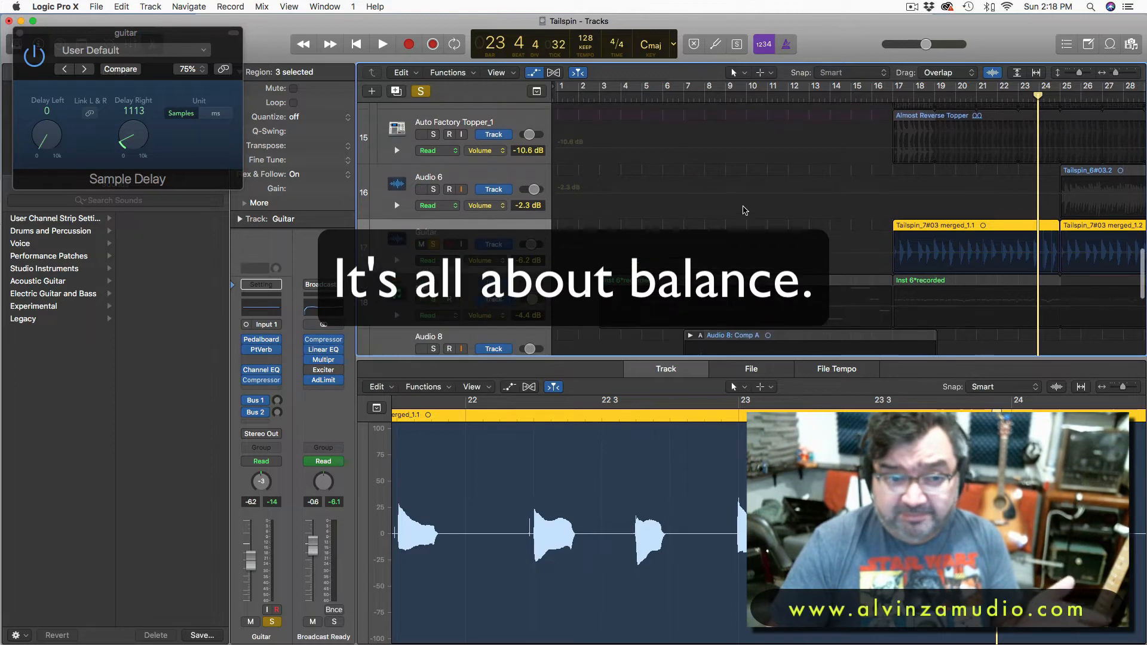
scroll(745, 210, up, 2)
scroll(745, 210, down, 2)
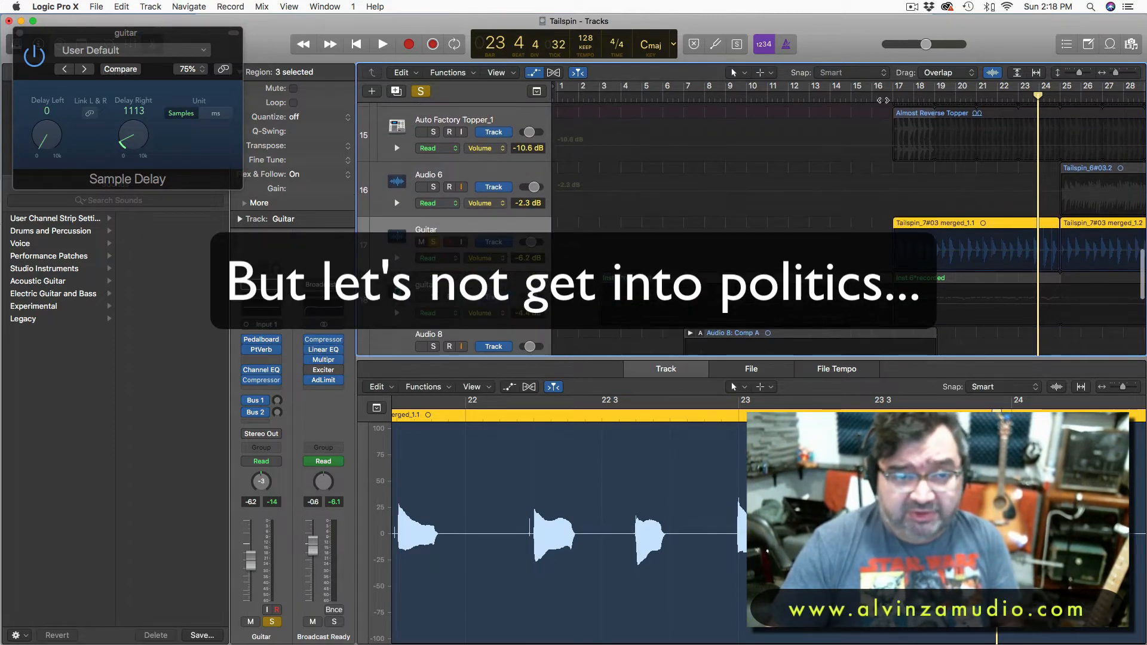
Play the Guitar track from bar 17, open its Compressor, and raise the threshold to 0.0 dB.
click(884, 97)
key(space)
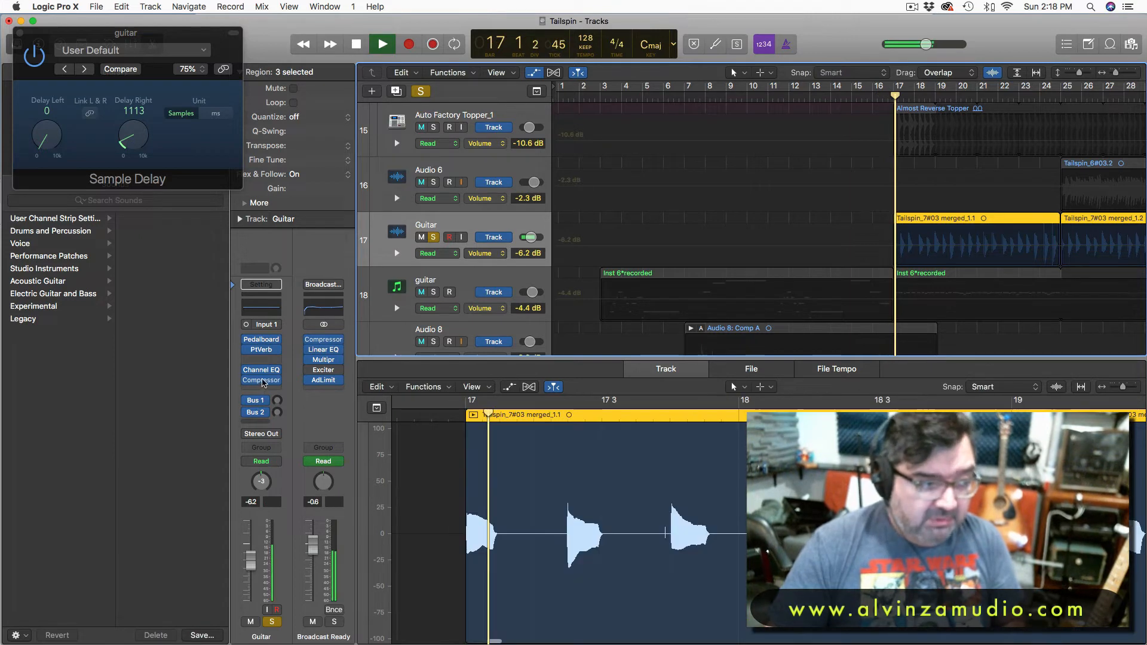
click(261, 381)
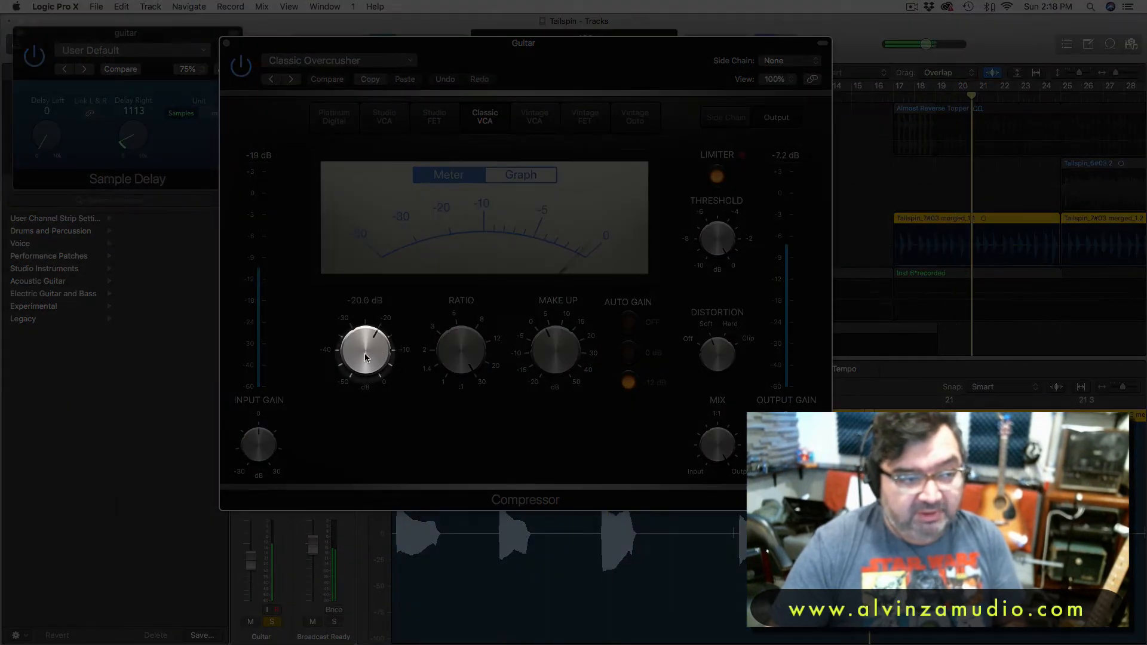
drag(366, 357, 382, 277)
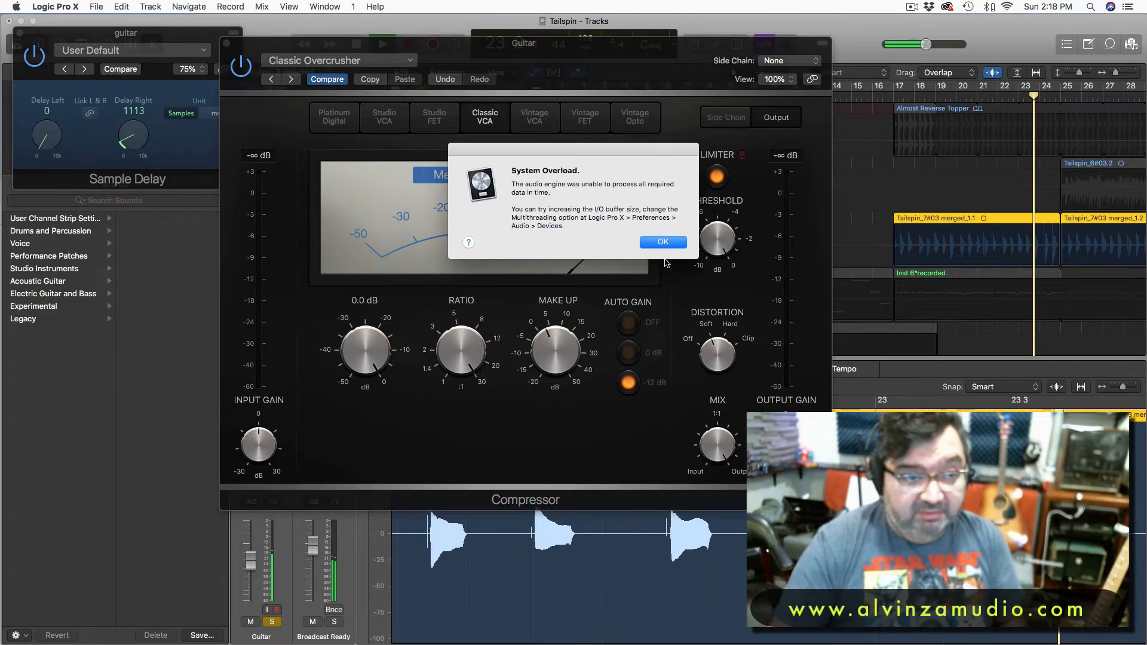
click(658, 249)
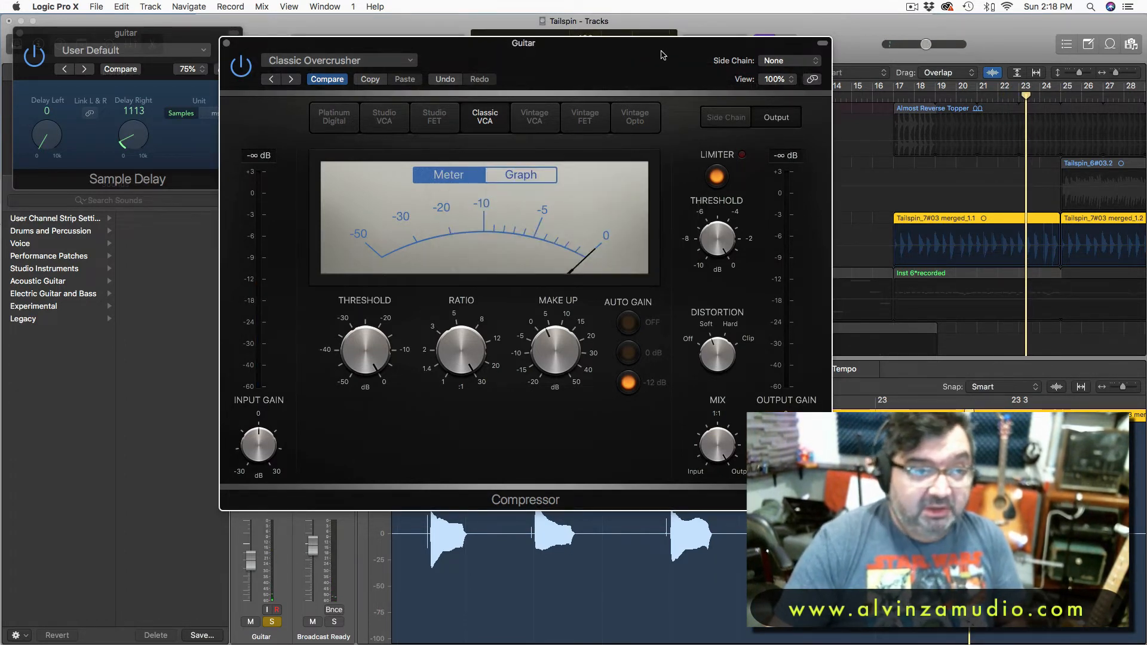
Replay from bar 17 and set the Guitar compressor's threshold to -28.0 dB and its ratio to 2.0:1.
drag(661, 50, 541, 55)
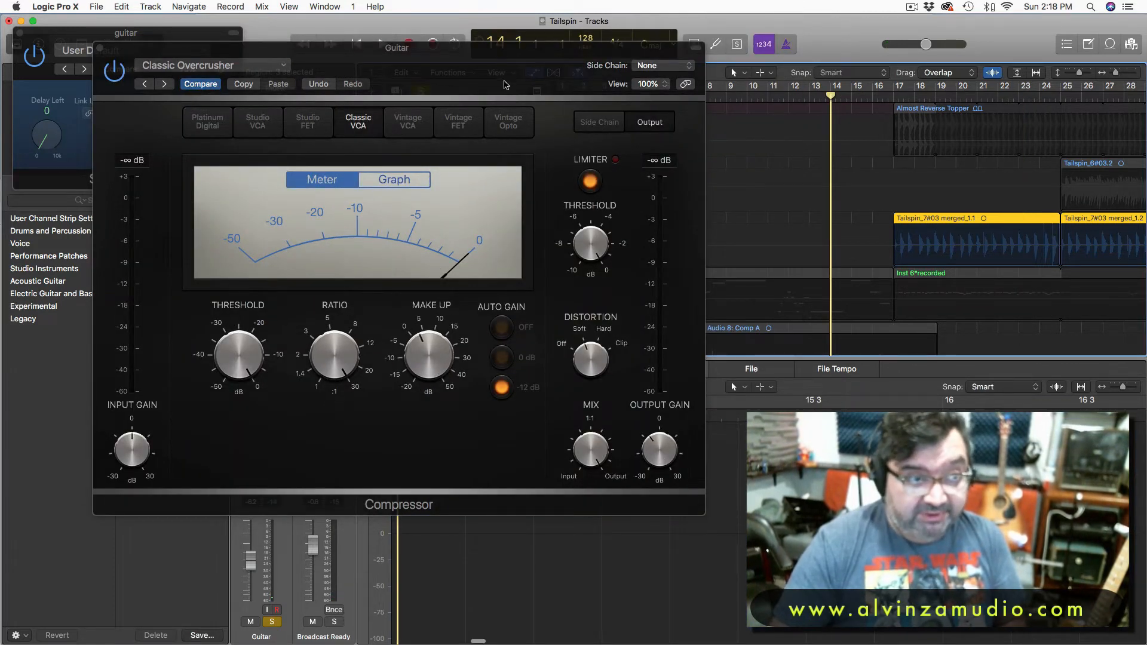
click(885, 98)
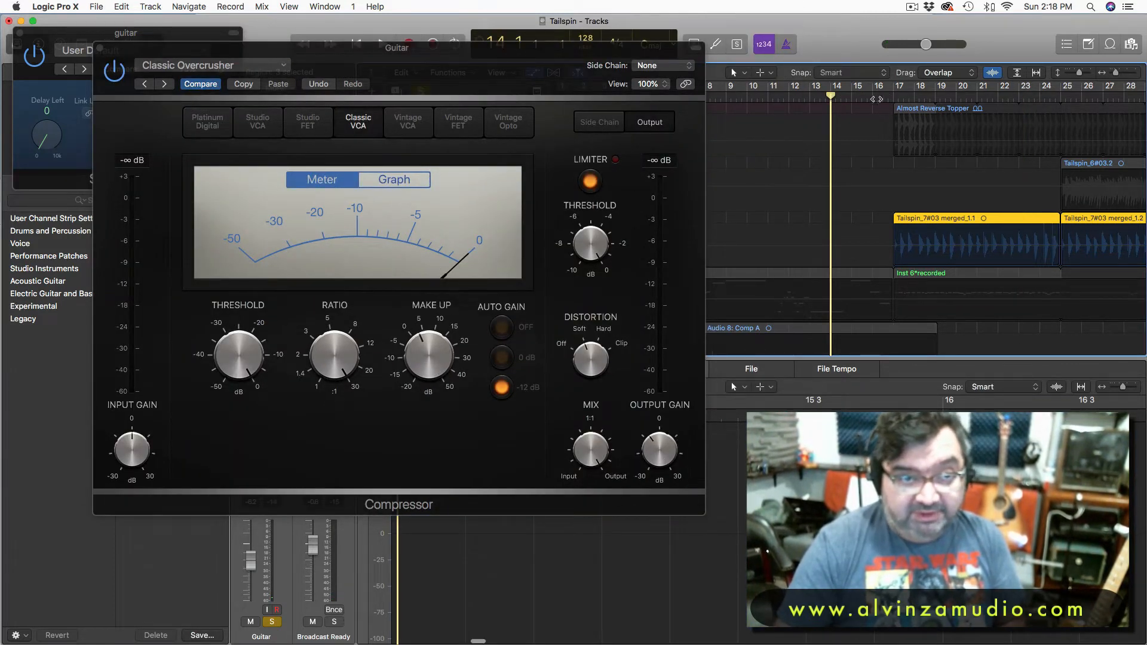
key(space)
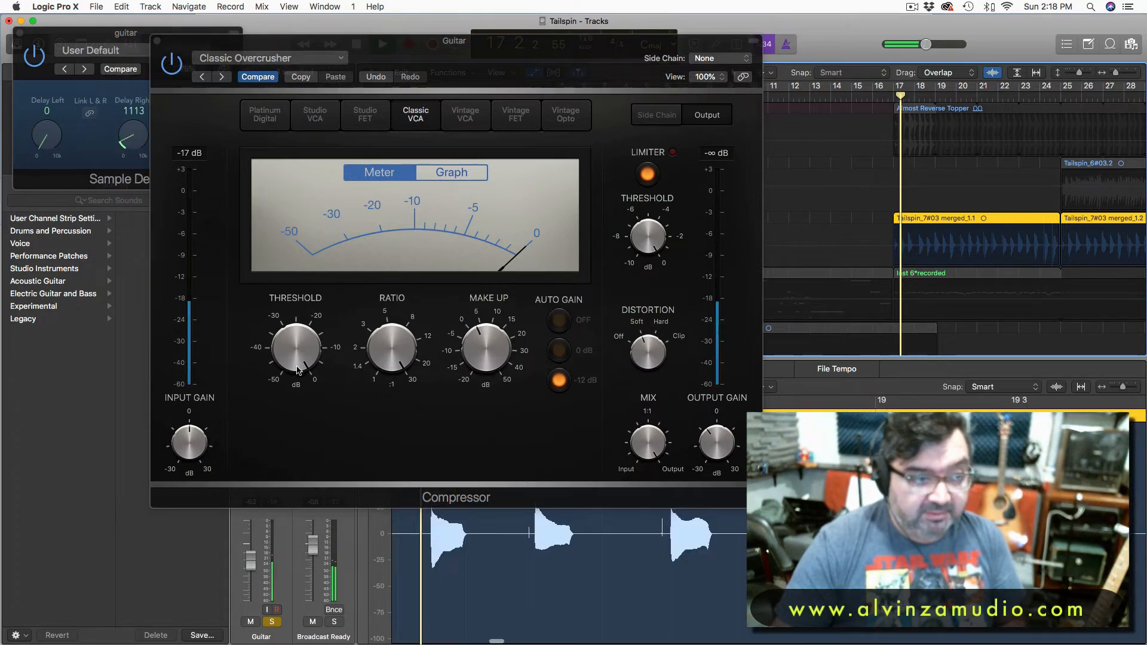
drag(307, 412, 325, 448)
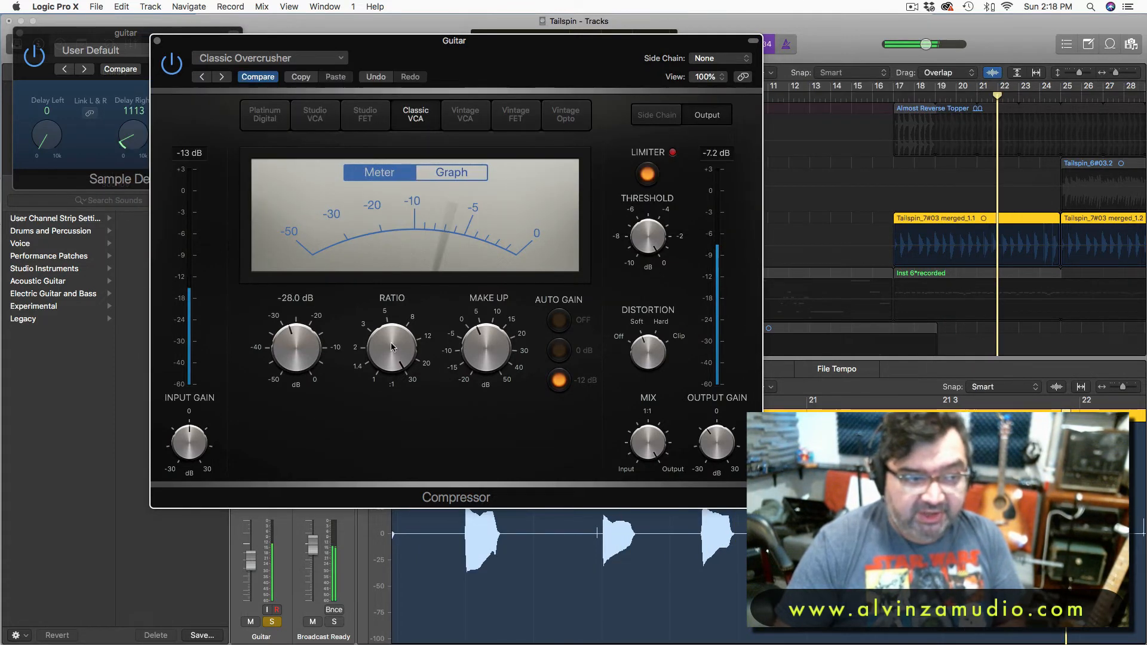
drag(392, 337, 397, 422)
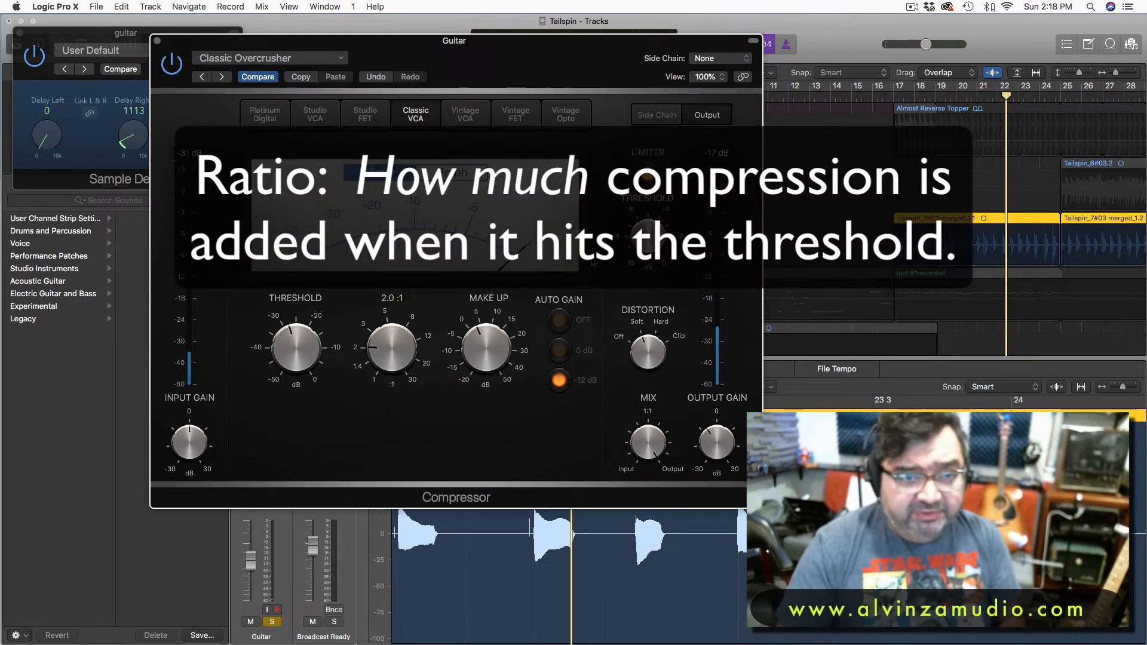
Replay from bar 17, readjust the Guitar compressor's threshold to about -24 dB, and raise its ratio to 30:1.
click(887, 96)
key(space)
drag(301, 347, 300, 398)
drag(391, 359, 417, 216)
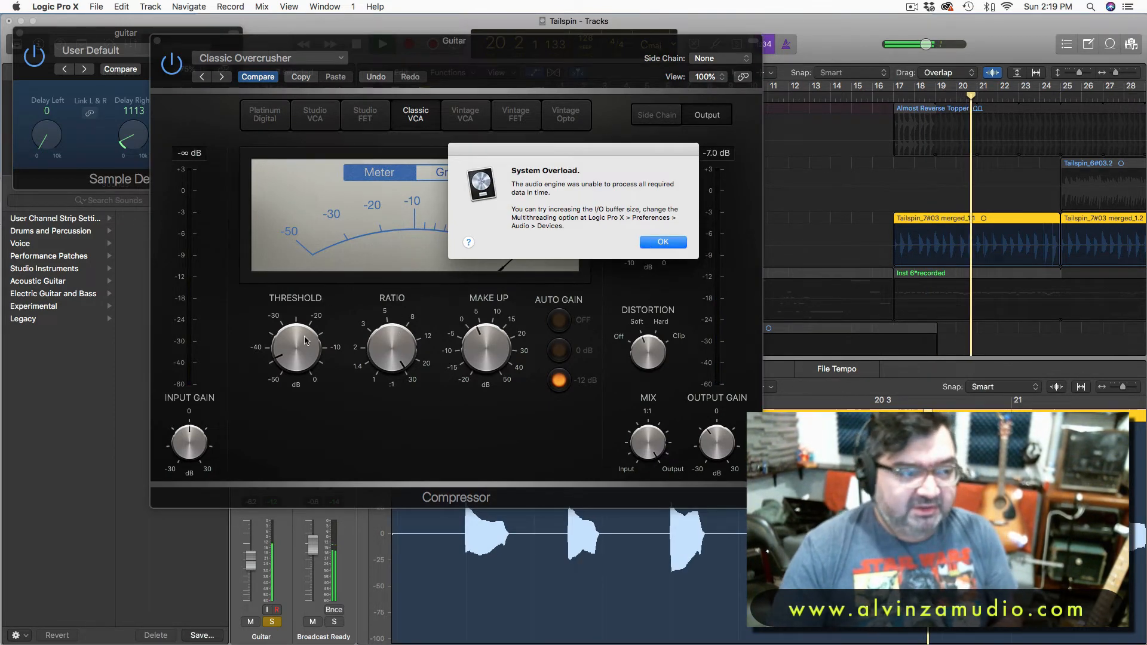
key(Return)
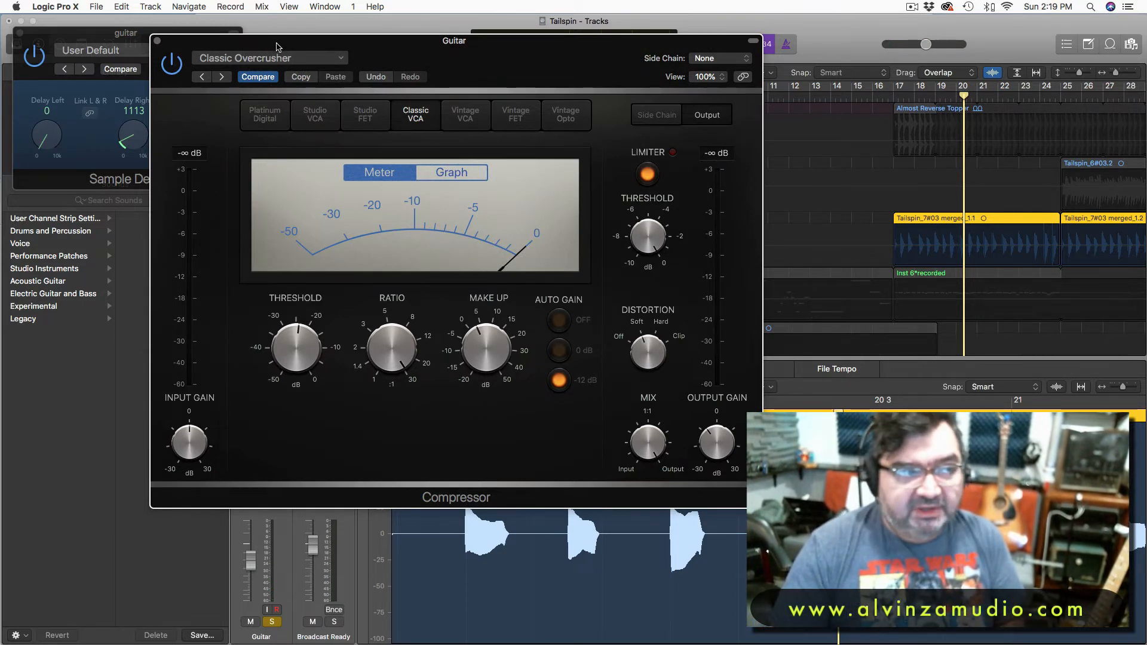
Close the Guitar compressor window and move the playhead to bar 16.
drag(276, 47, 464, 91)
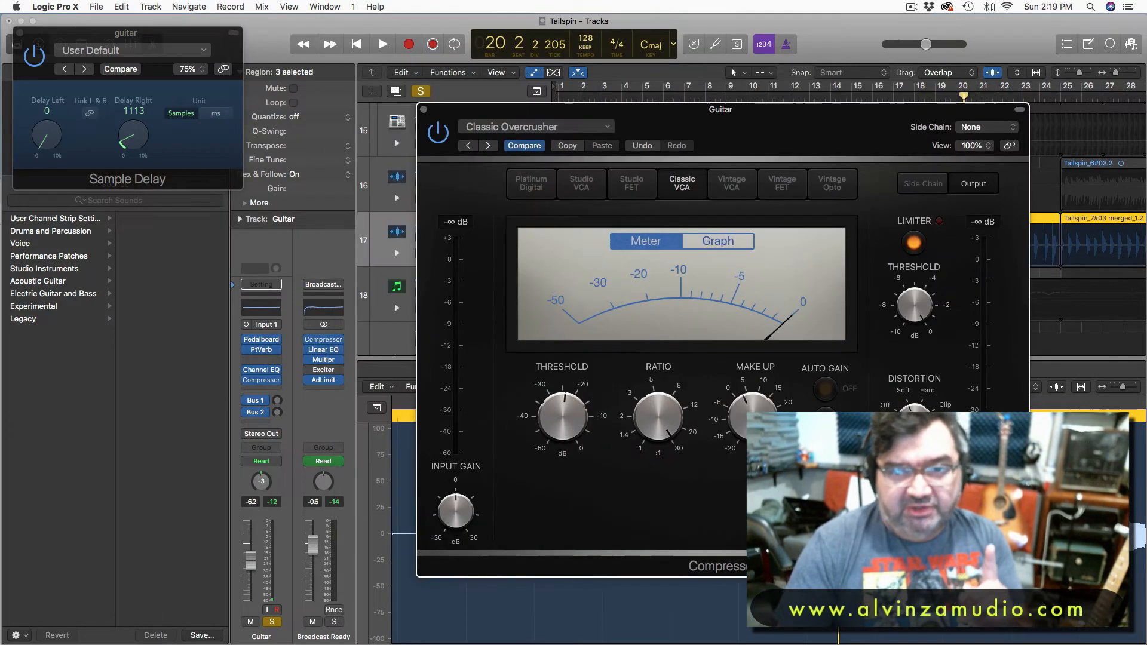
key(super+w)
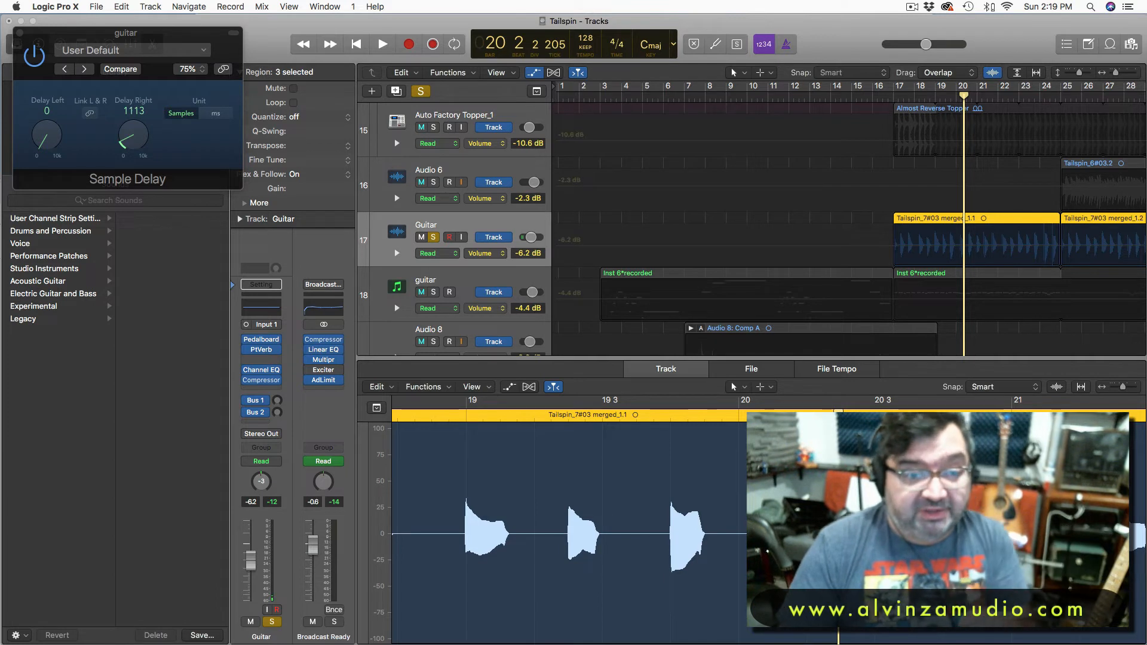
click(873, 95)
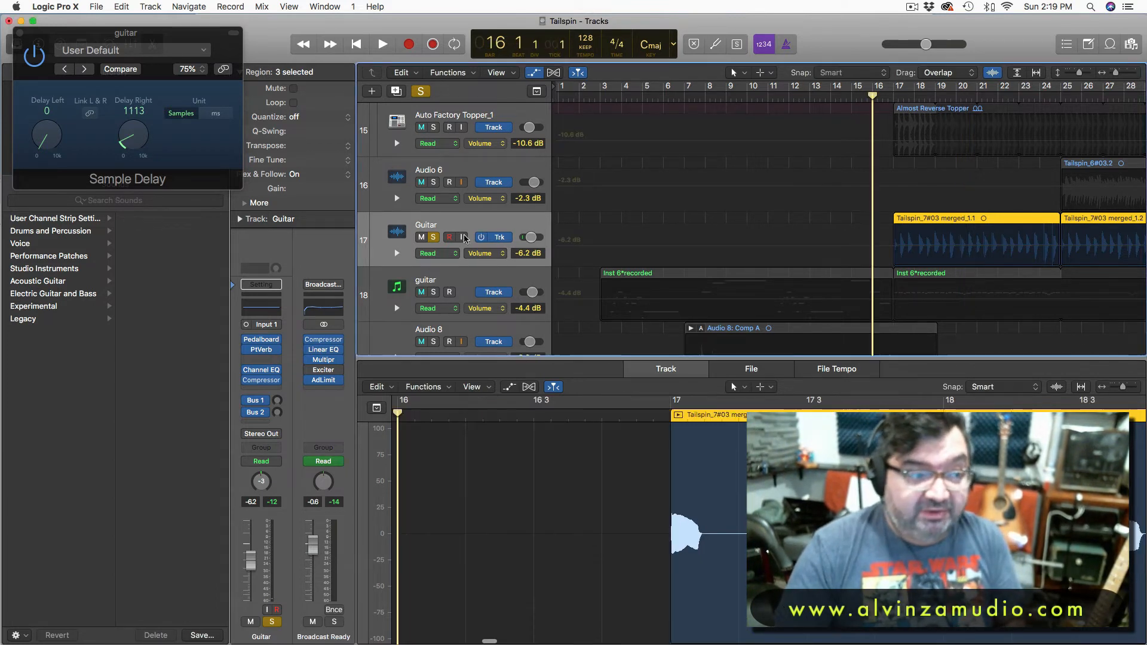
Unsolo the Guitar track and play the full mix from bar 16.
click(434, 237)
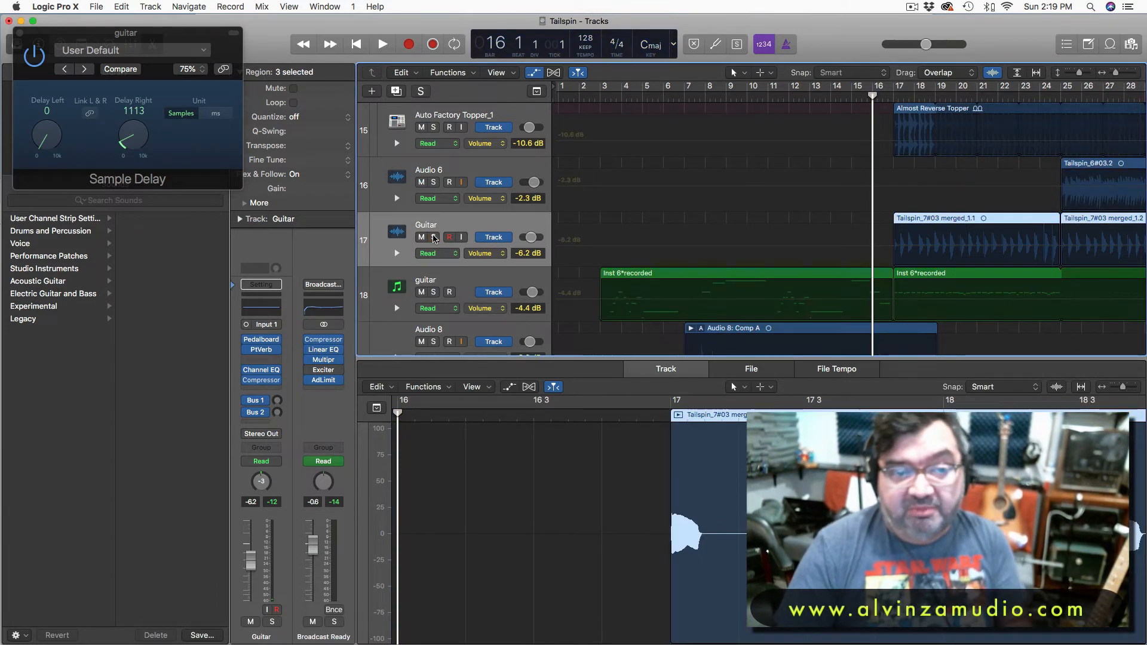
key(space)
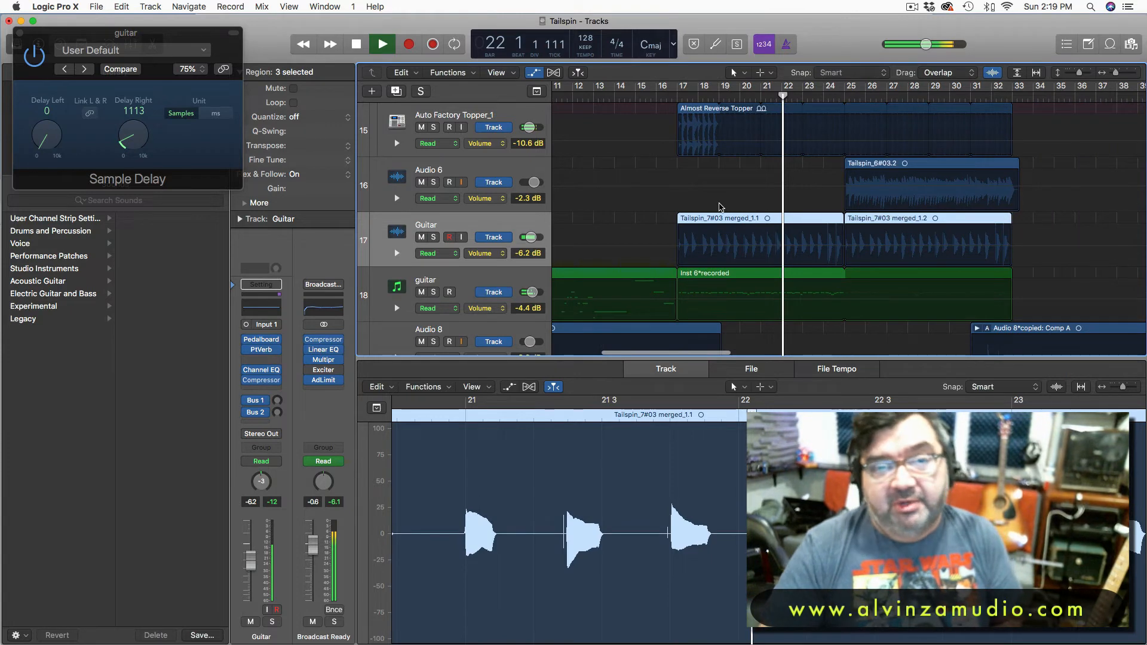
Select the Audio 6 track and move the playhead to bar 24.
click(517, 170)
click(662, 242)
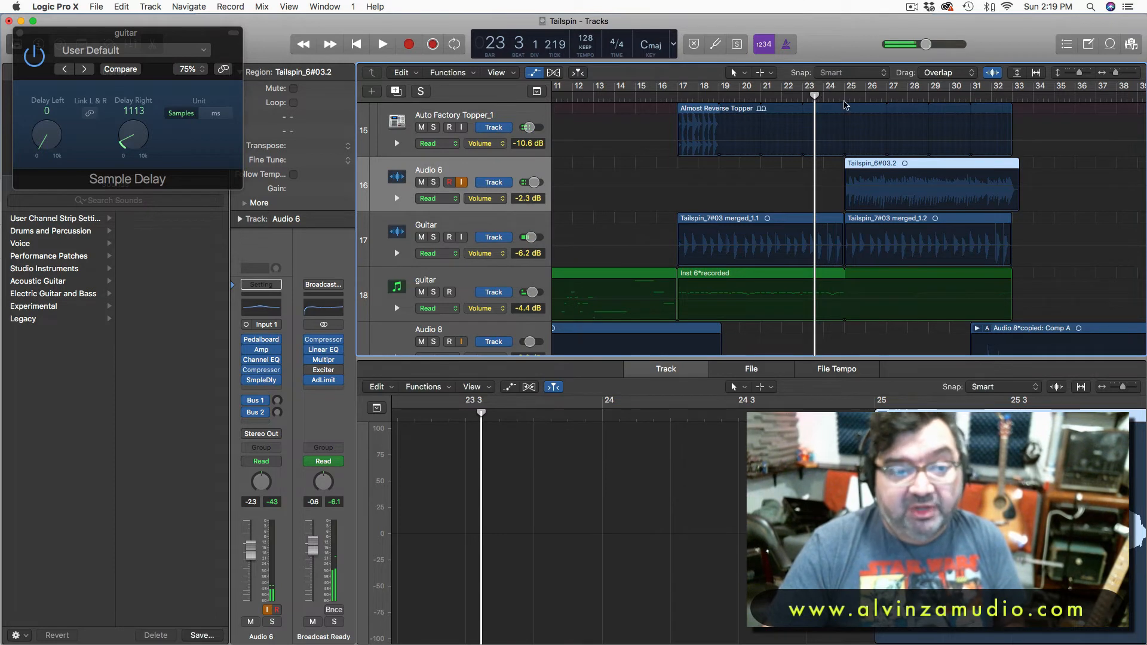
key(period)
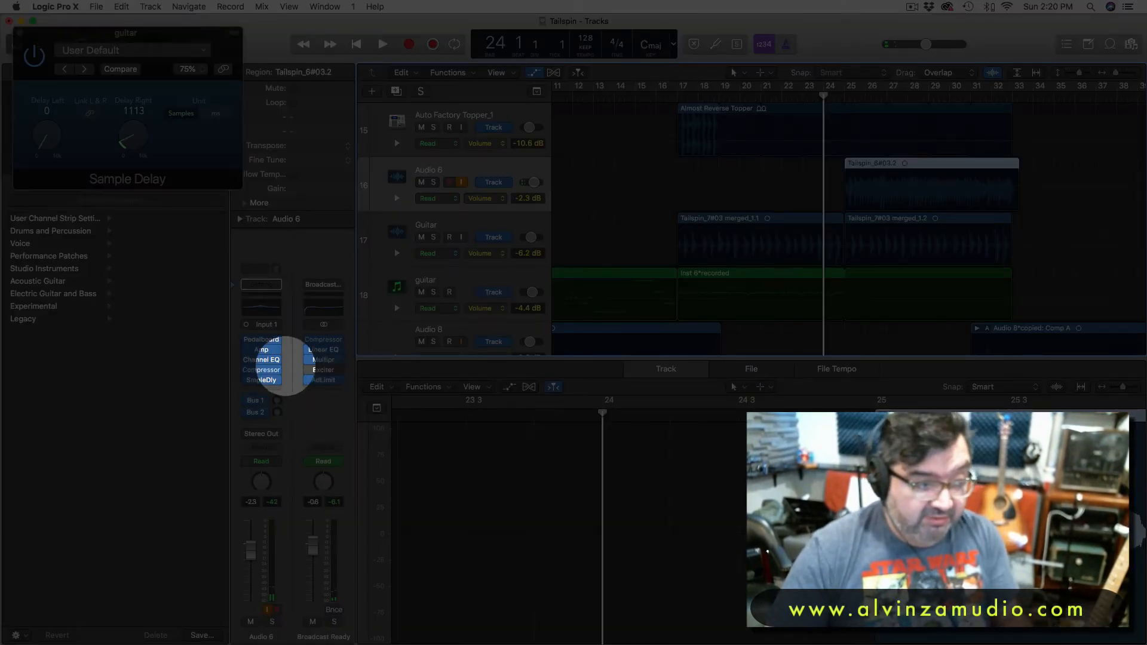
Switch Audio 6's Sample Delay unit to milliseconds and set its right delay to 12.0 ms.
click(261, 381)
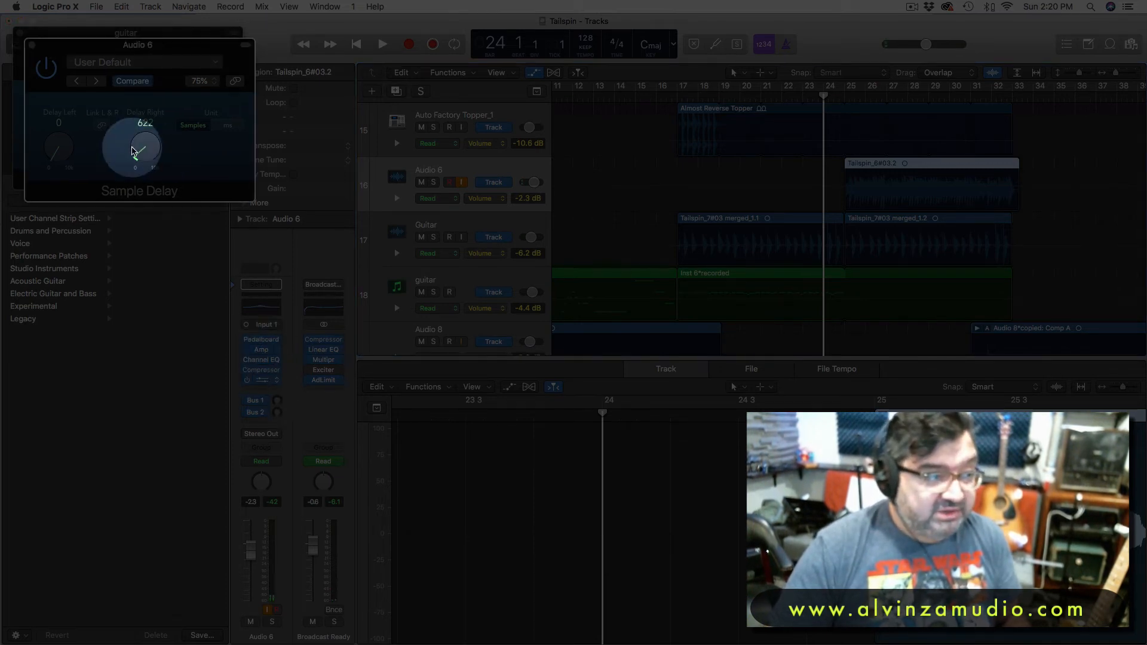
click(228, 126)
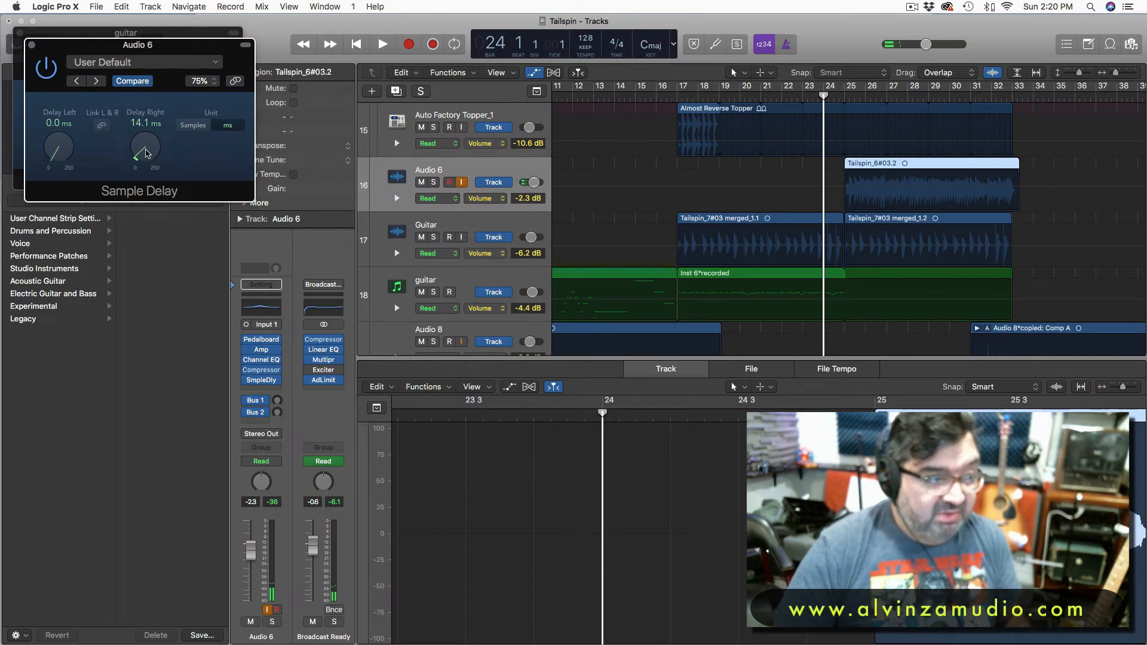
drag(146, 154, 148, 155)
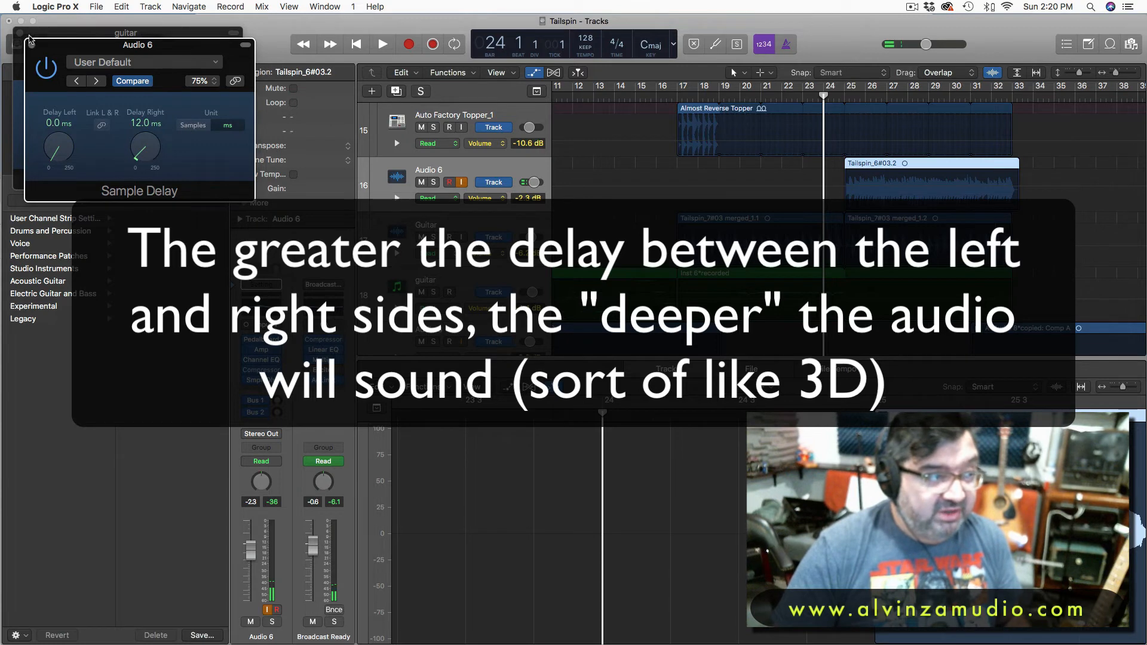
click(31, 46)
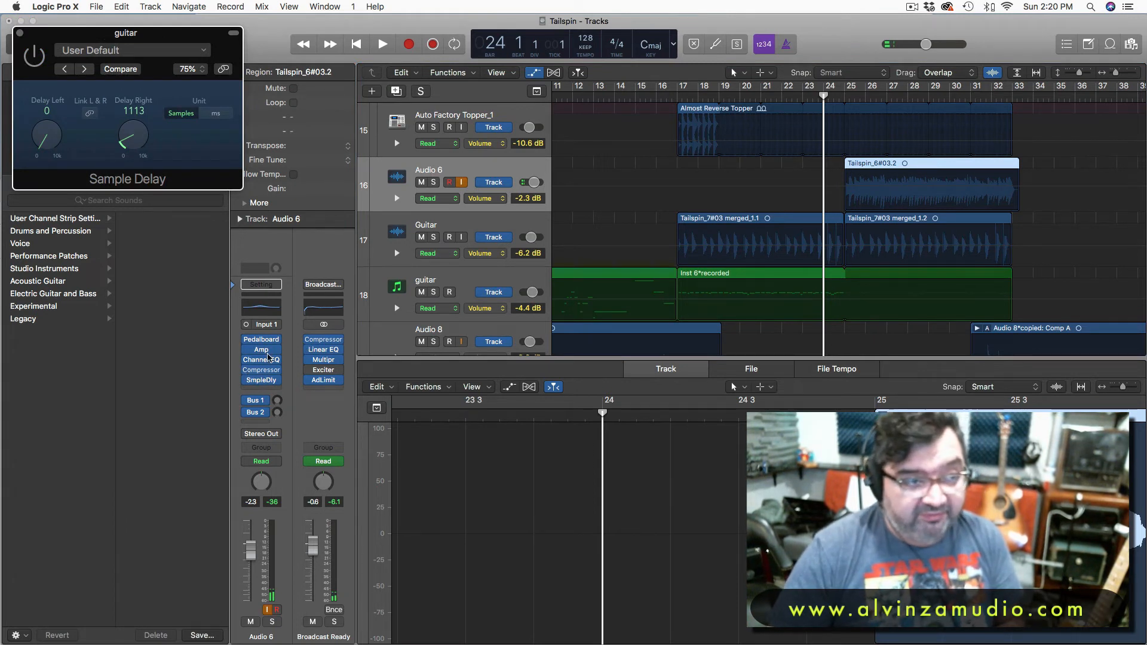
Solo Audio 6, play it from bar 24, and turn on the lowercase guitar track's Sample Delay.
click(435, 182)
key(space)
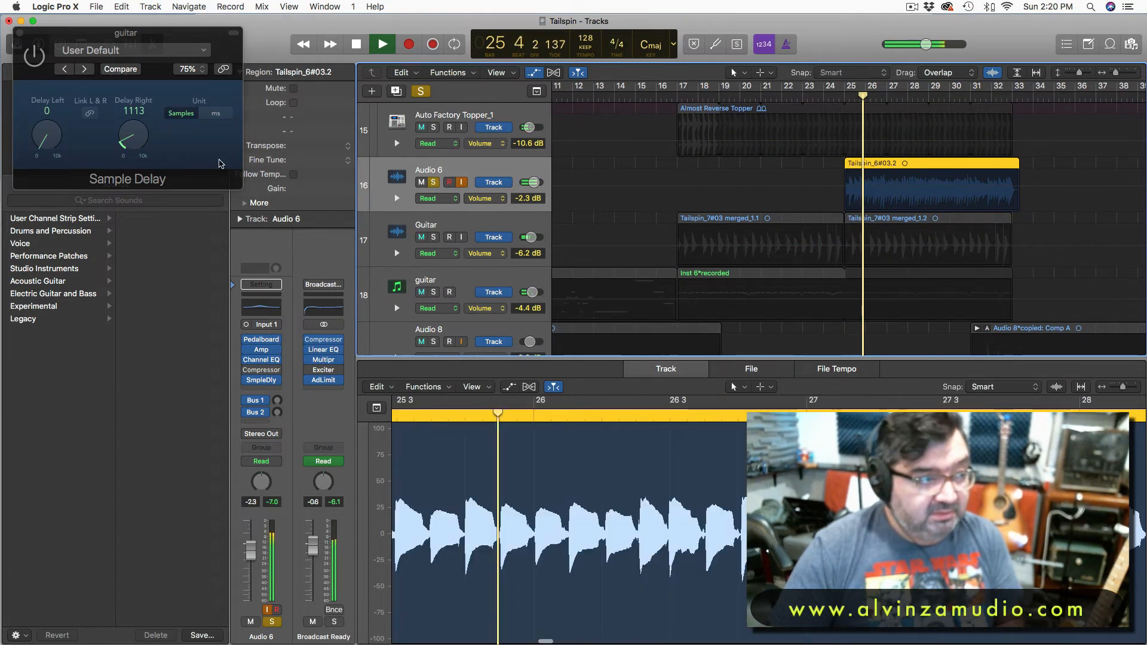
click(32, 55)
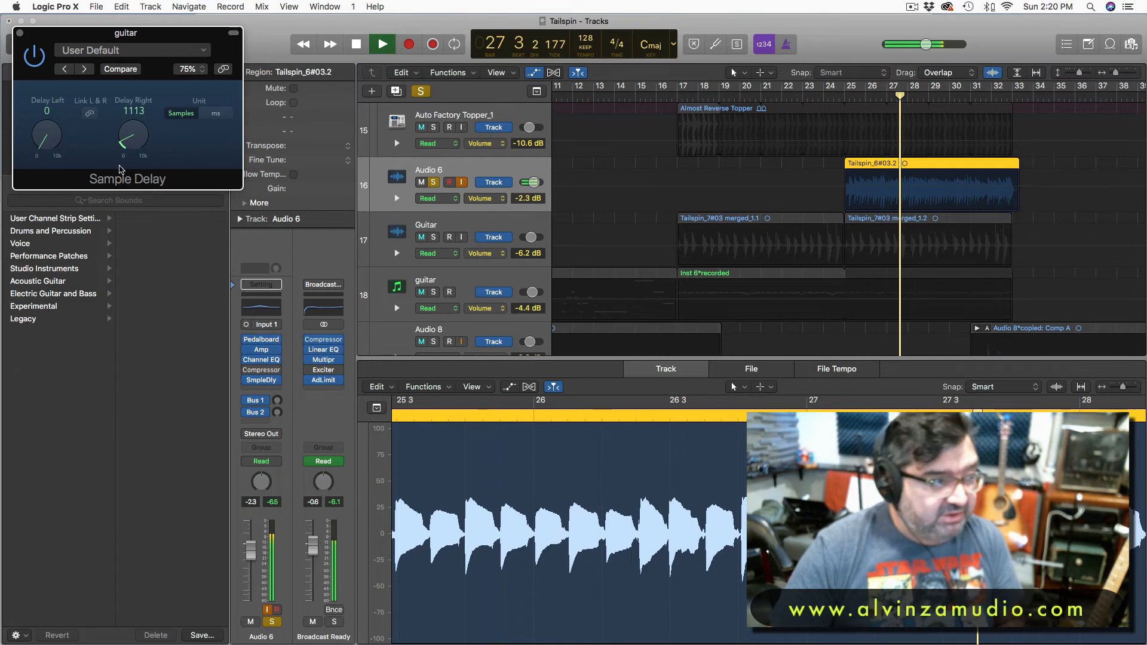
key(space)
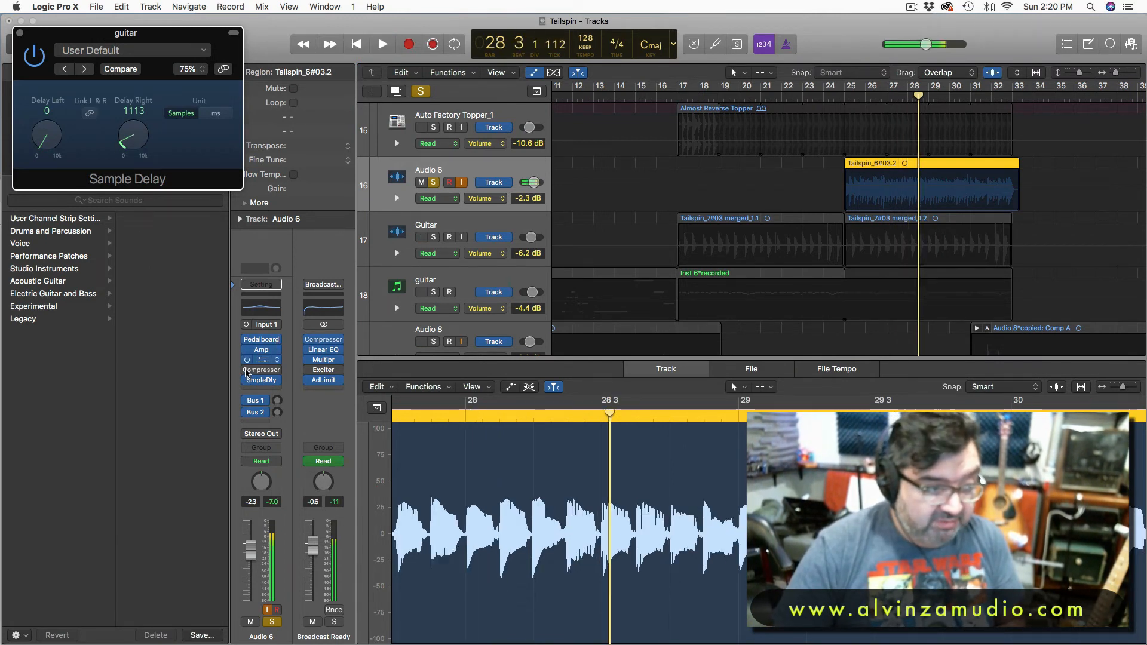
Replay the soloed Audio 6 track from bar 25 for a short passage and stop playback.
key(space)
click(843, 97)
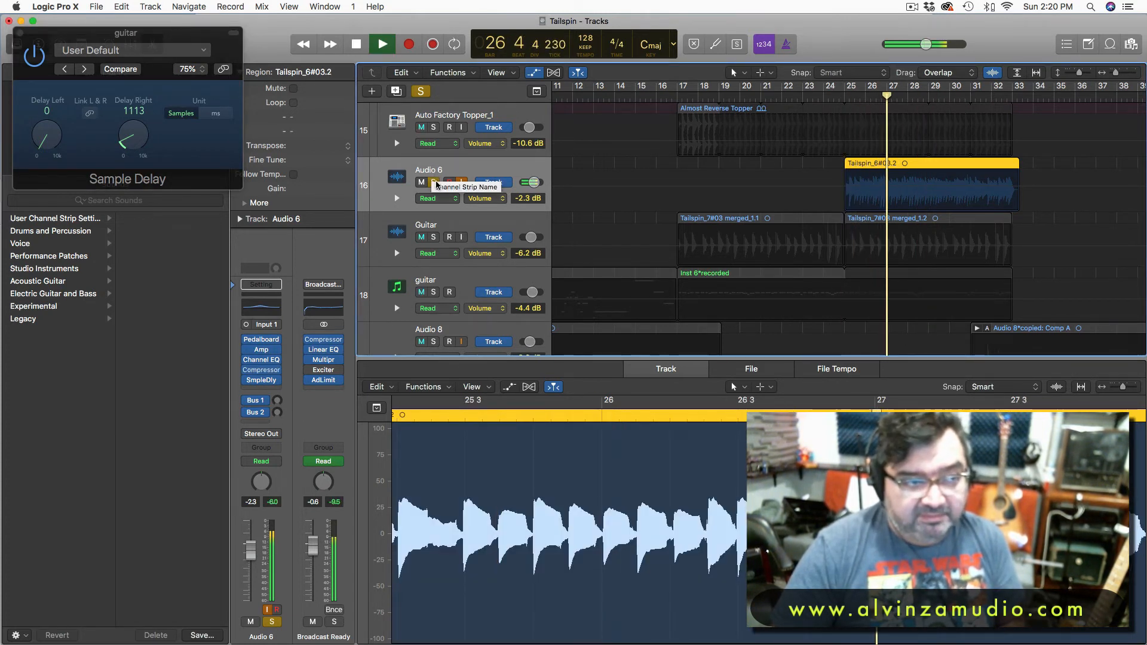
key(space)
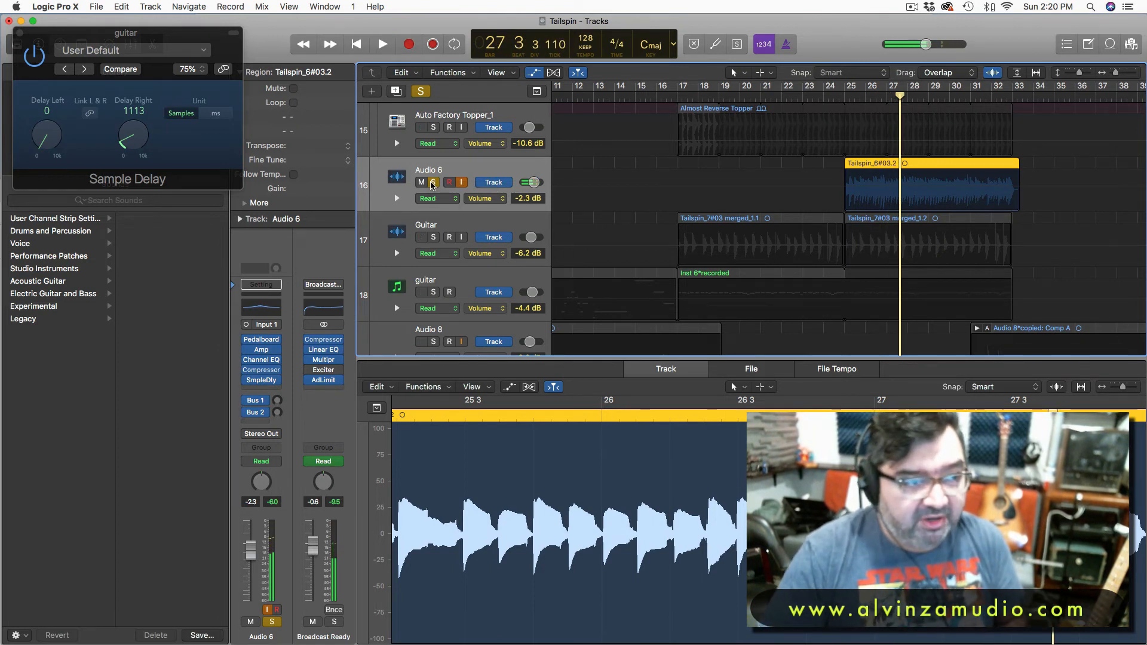
Unsolo Audio 6 and play the full mix from bar 24 until just past bar 28.
click(434, 182)
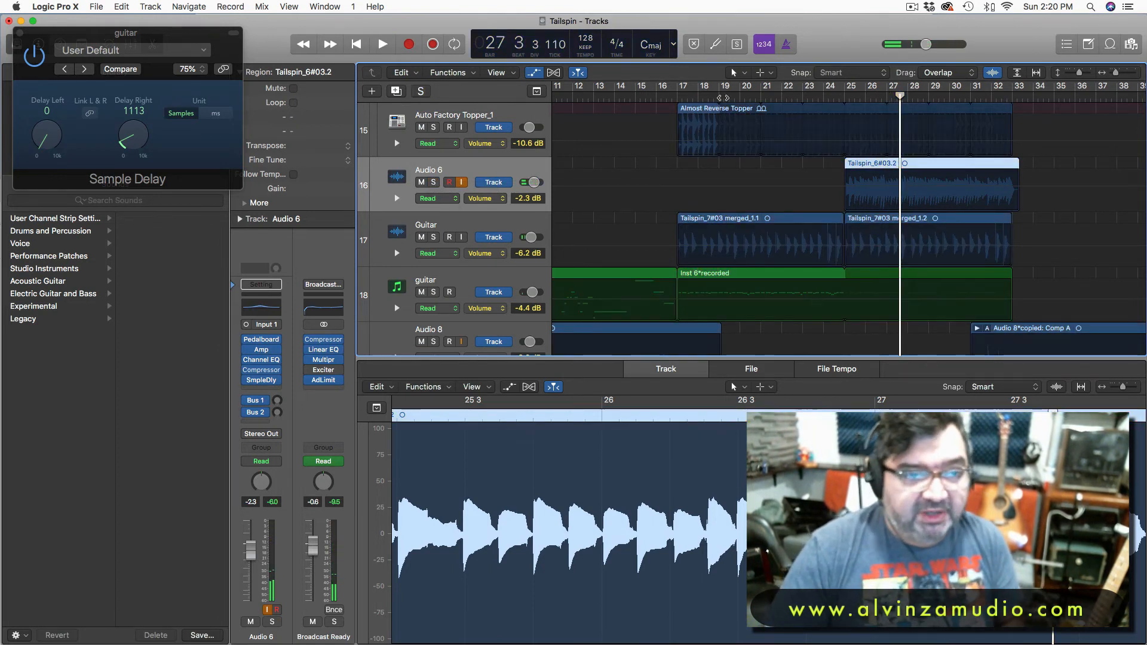
click(825, 96)
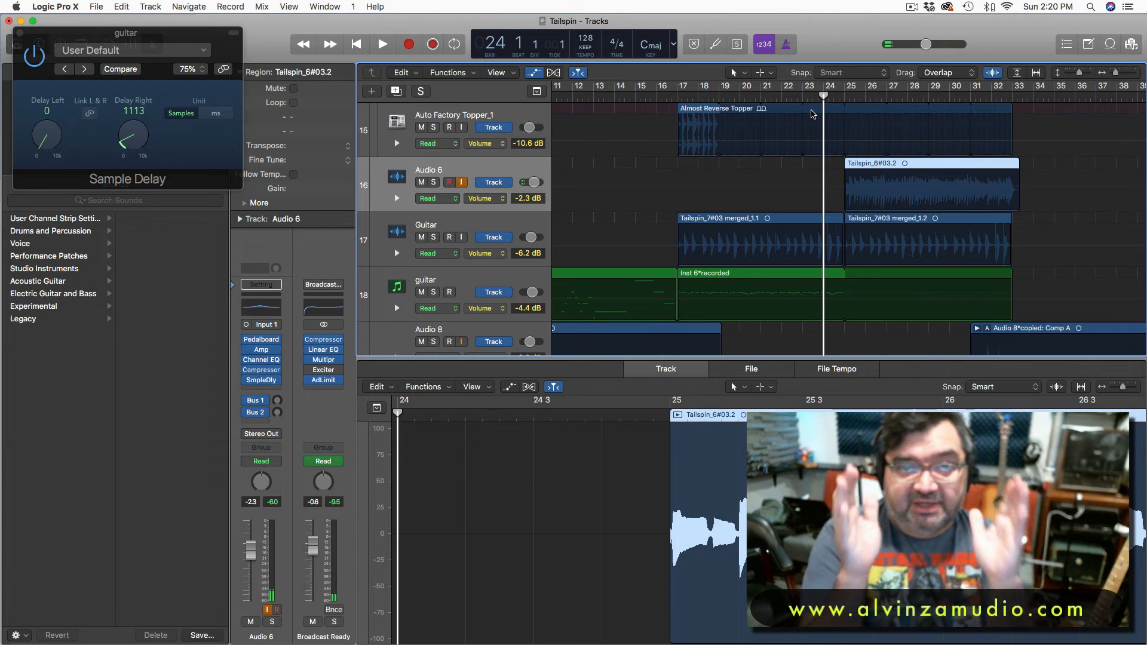
key(space)
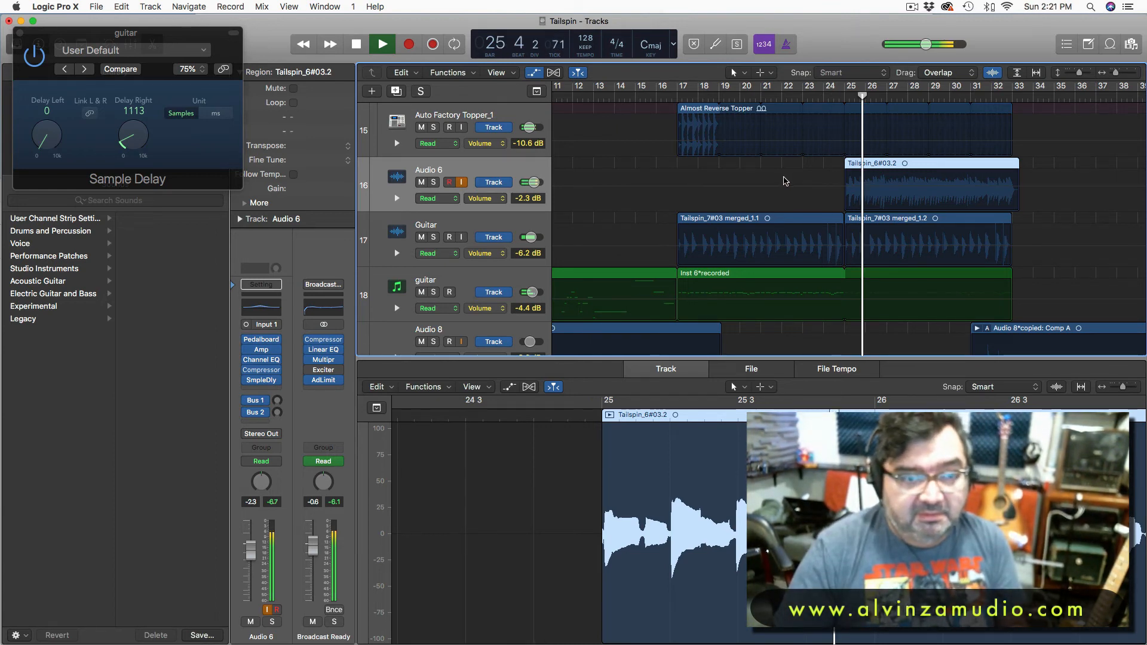
scroll(785, 181, down, 2)
scroll(785, 181, right, 2)
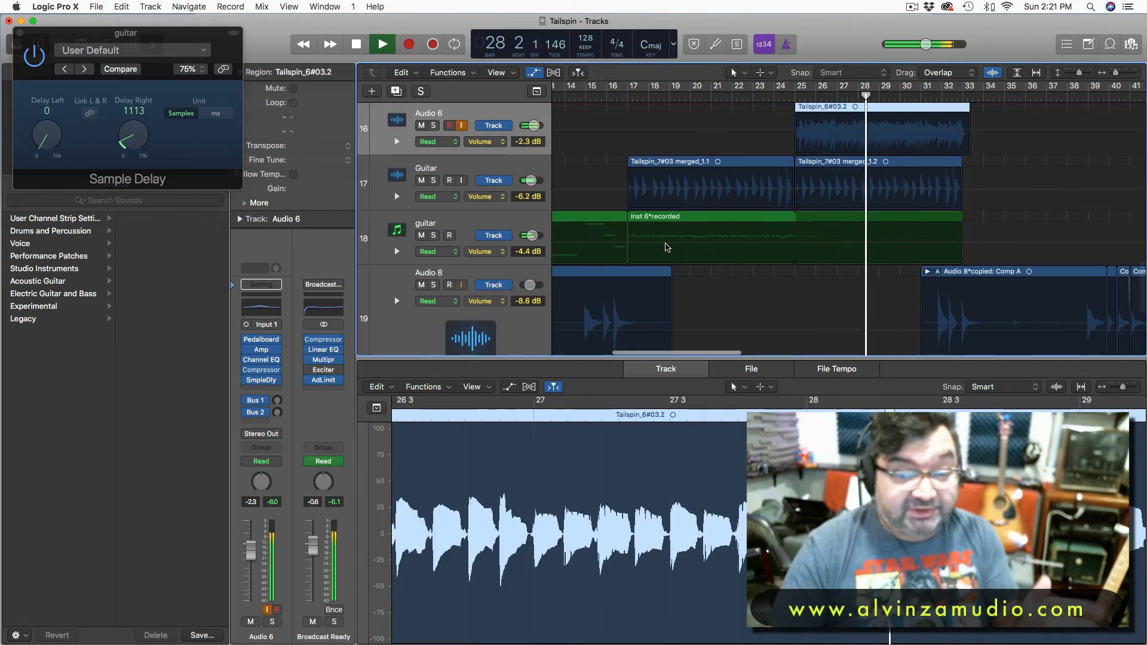
key(space)
scroll(669, 233, right, 1)
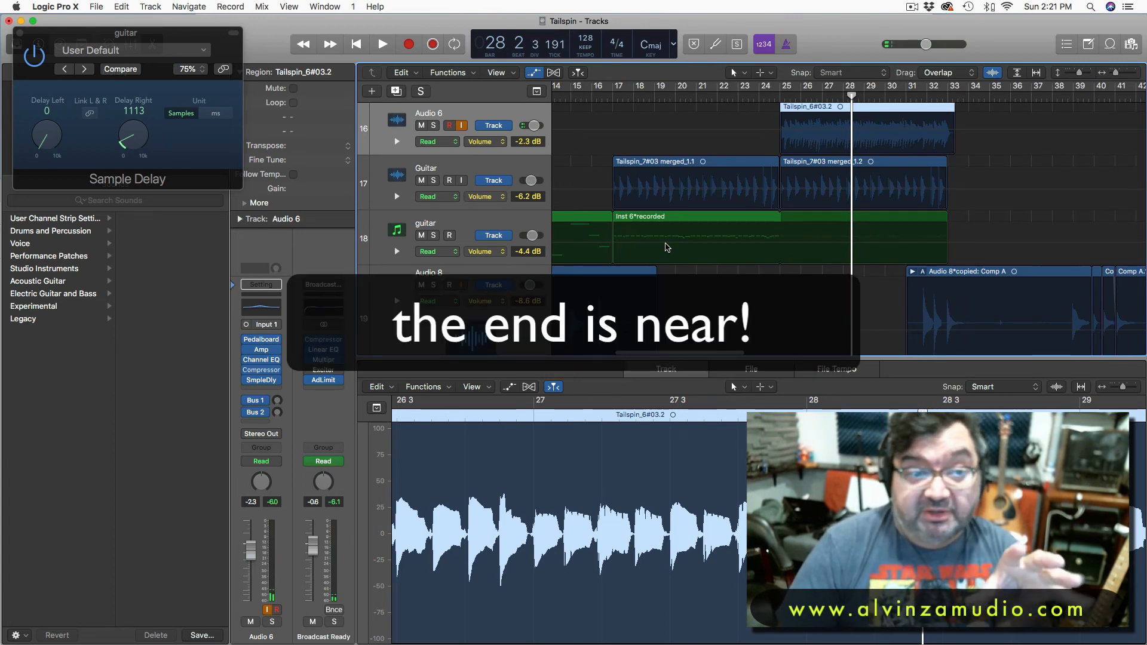
scroll(666, 247, up, 2)
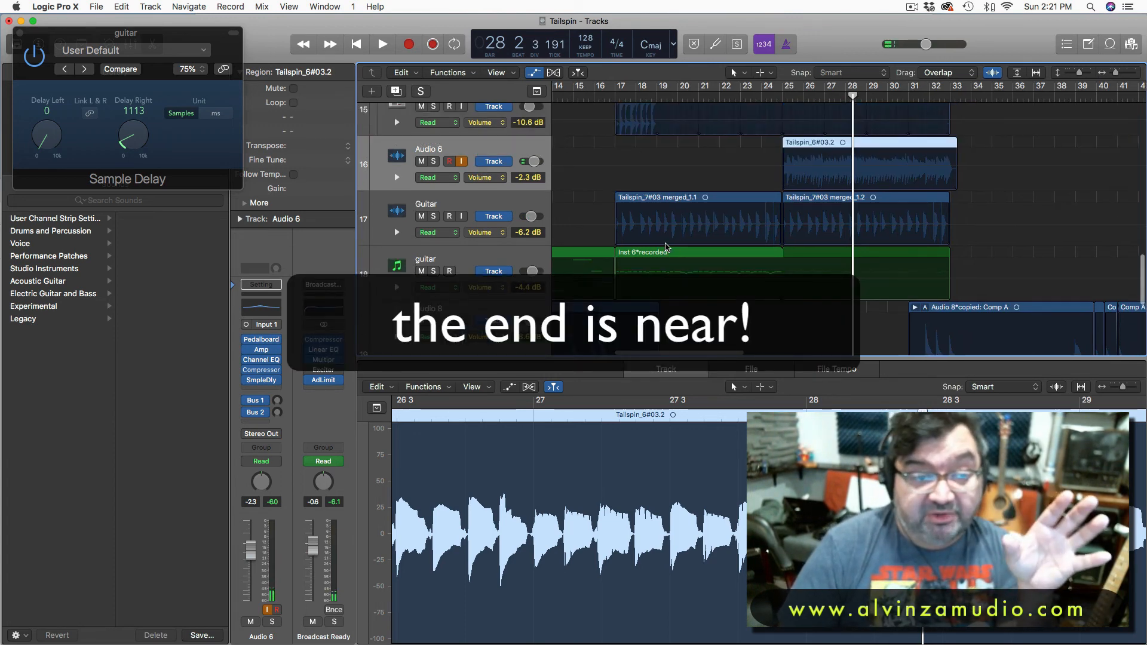
scroll(666, 246, up, 10)
scroll(666, 247, up, 6)
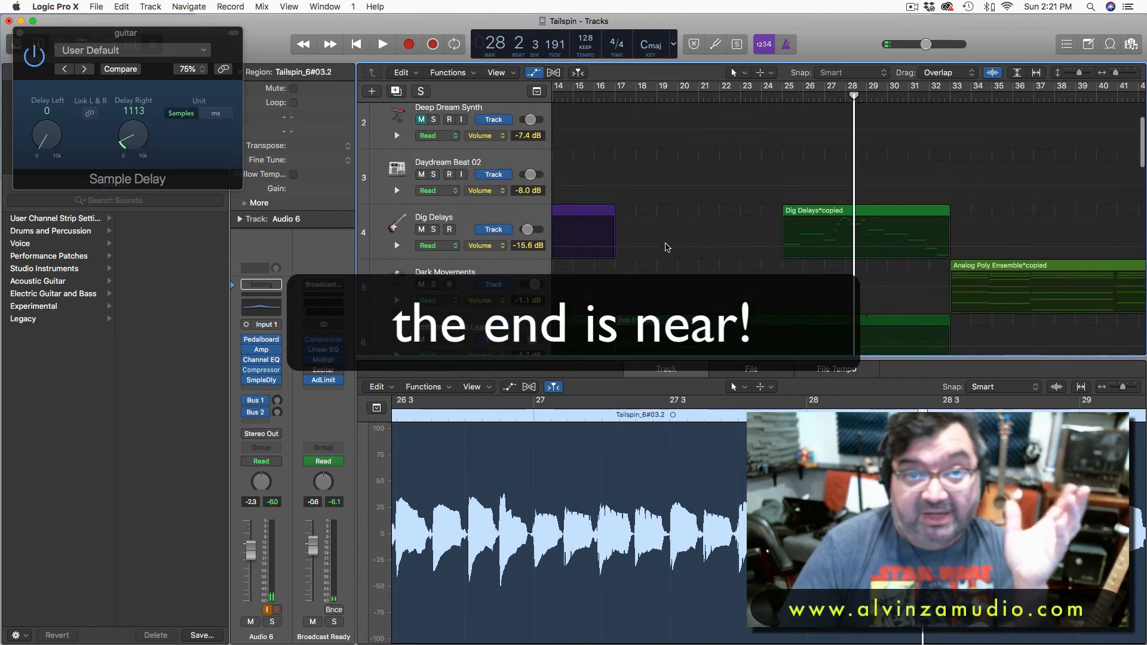